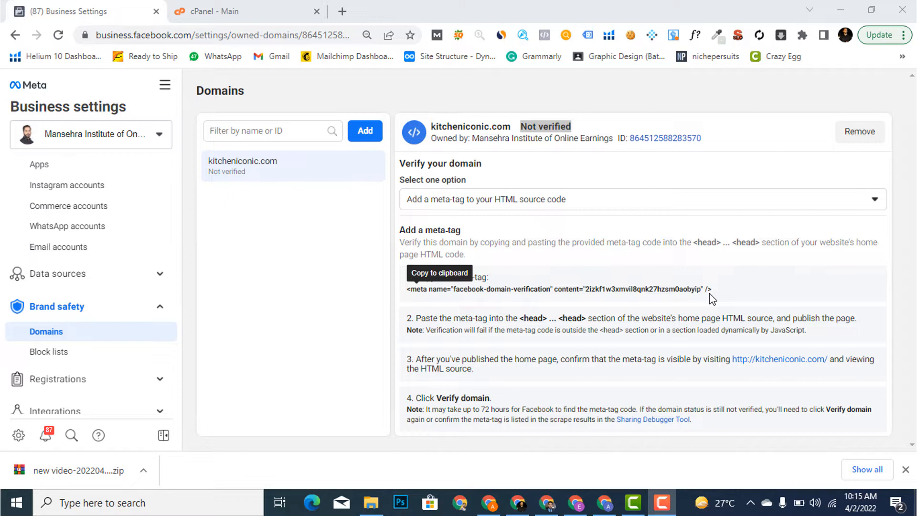
Choose uploading an HTML file to the root directory as kitcheniconic.com's verification method and download the HTML verification file.
left_click(600, 174)
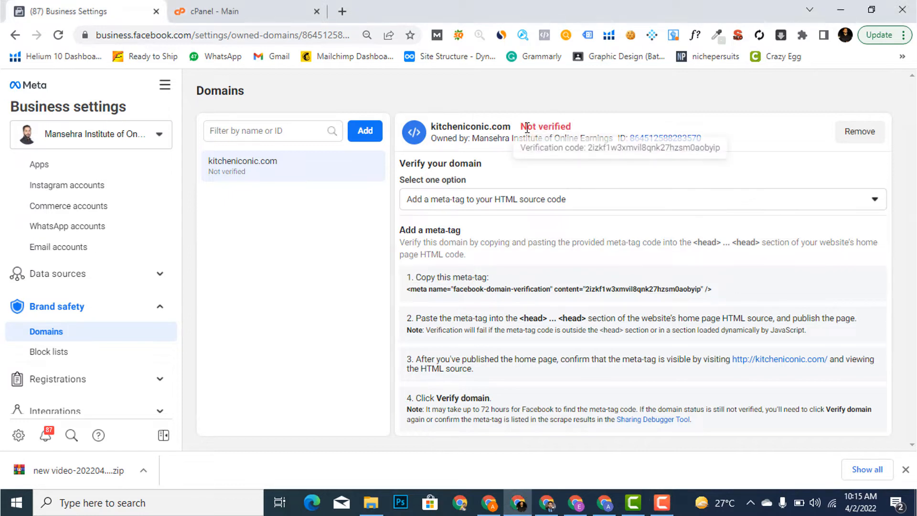
triple_click(557, 124)
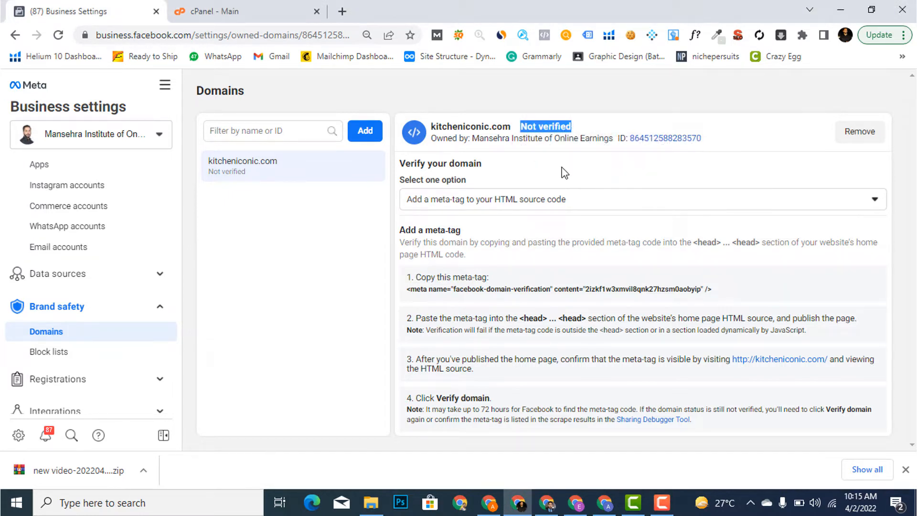
left_click(436, 203)
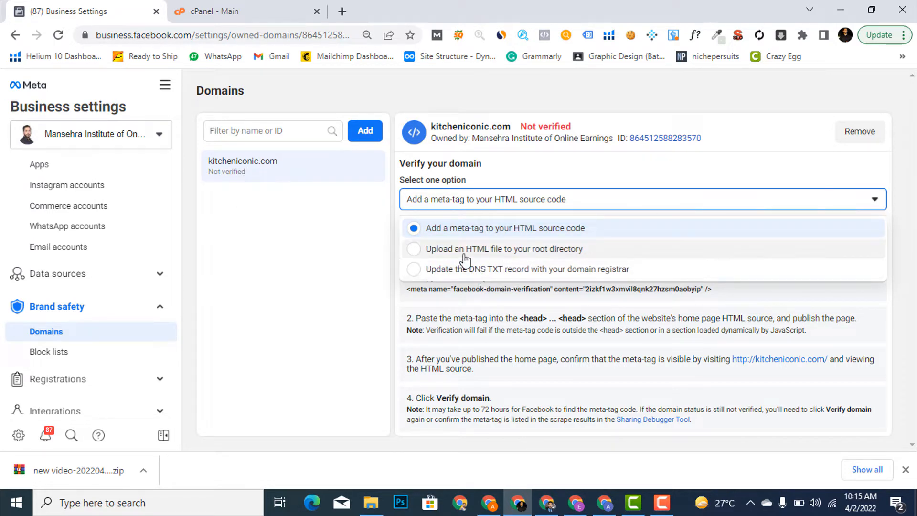
left_click(540, 253)
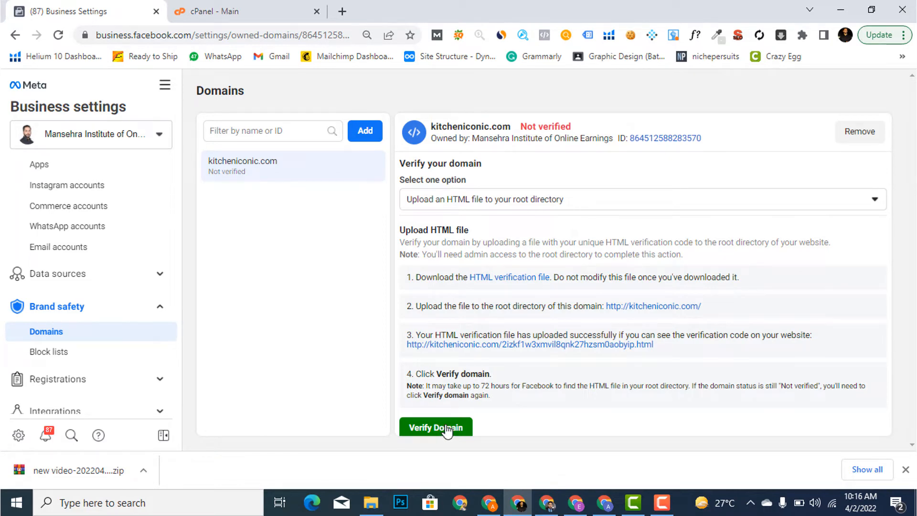
left_click(513, 285)
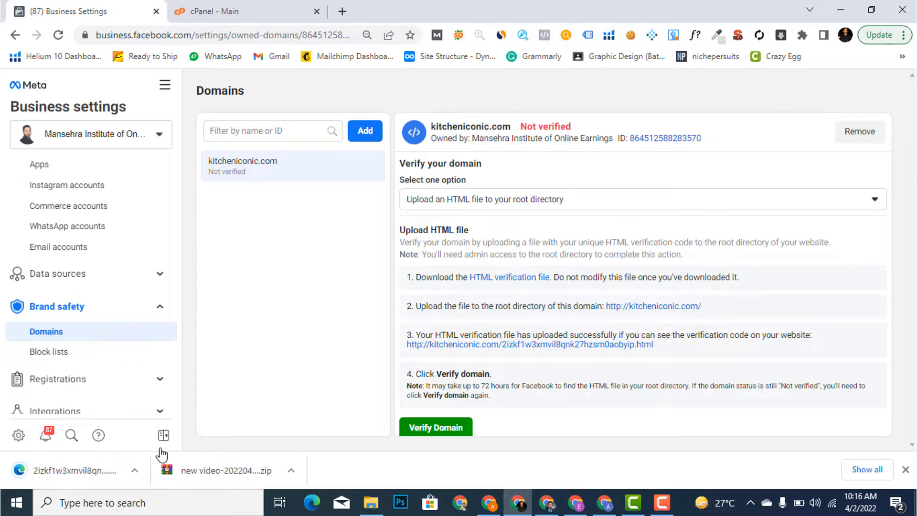
Switch to cPanel and open the list of hosted domains.
left_click(268, 11)
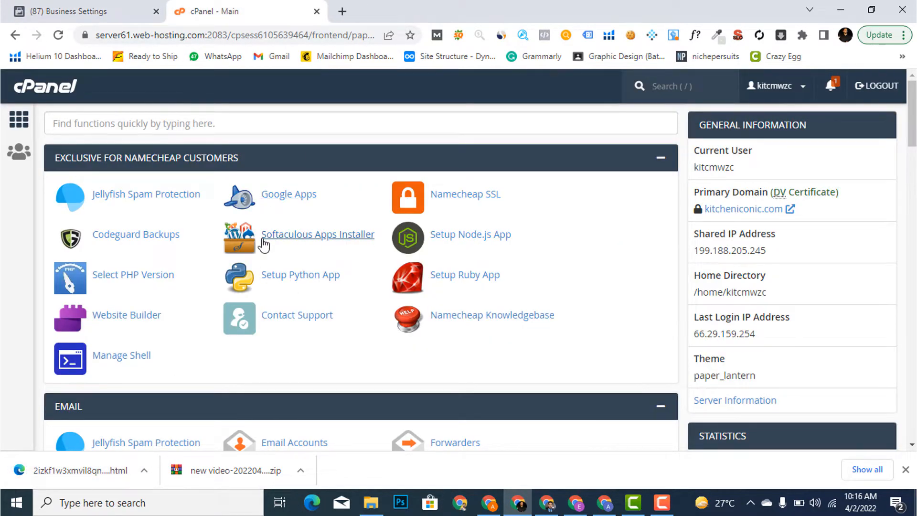
scroll(265, 249, "down", 7)
scroll(272, 272, "up", 7)
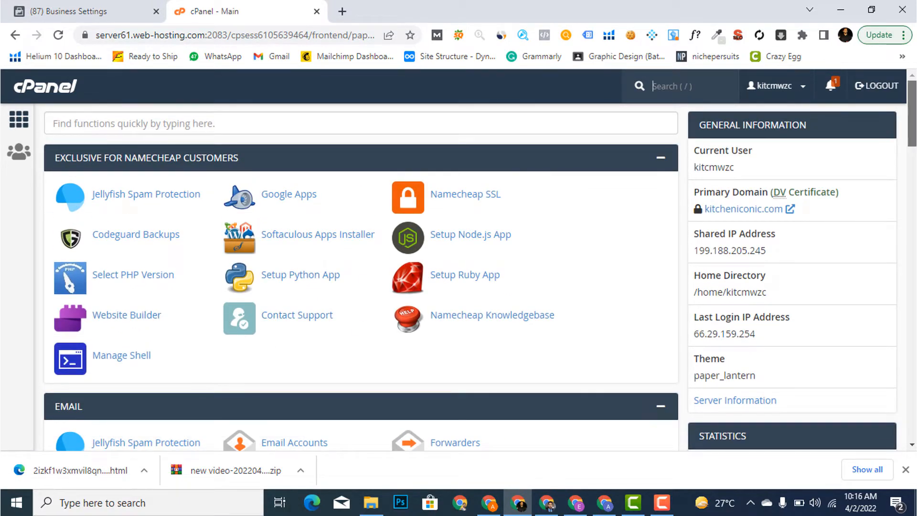
mouse_move(913, 96)
left_mouse_down()
mouse_move(912, 140)
mouse_move(913, 91)
left_mouse_up()
scroll(211, 282, "down", 3)
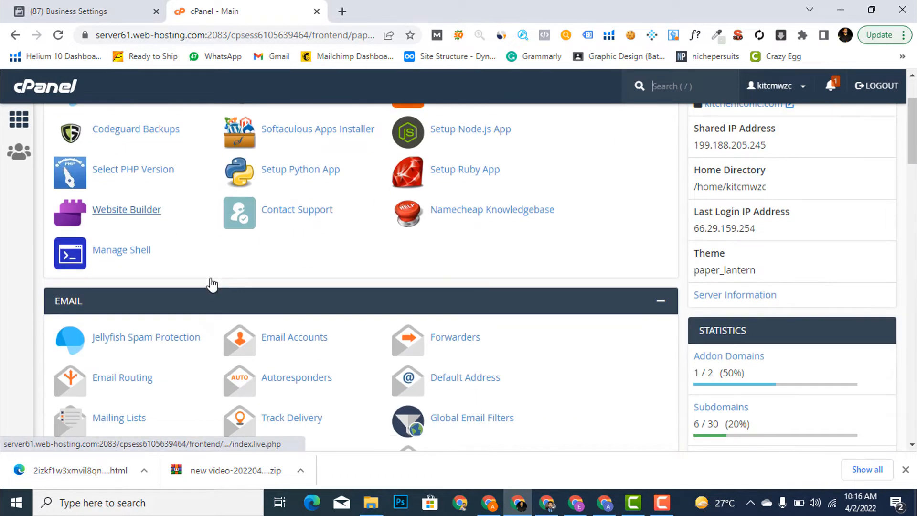
left_click_drag(912, 131, 913, 107)
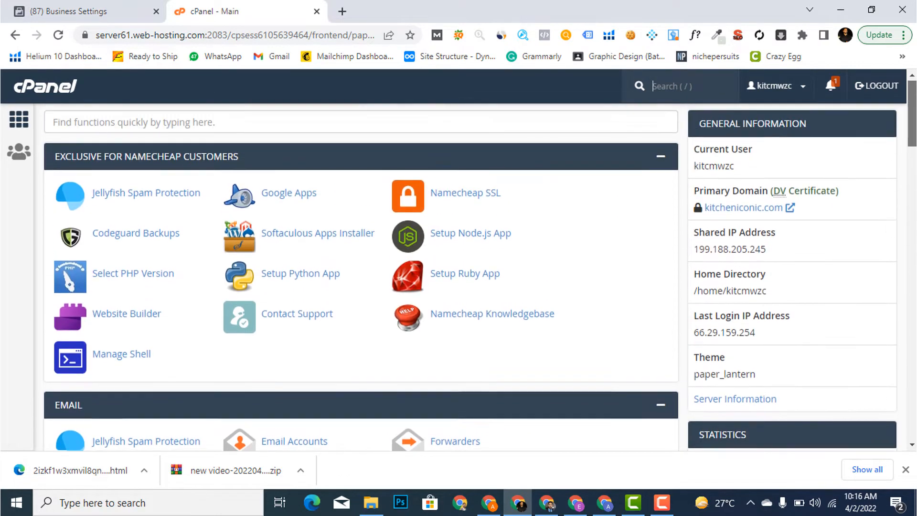
scroll(361, 277, "down", 10)
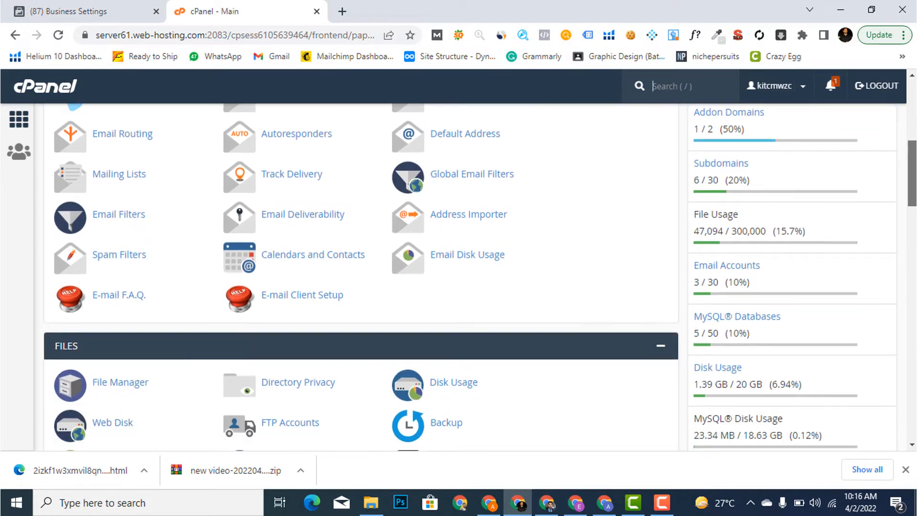
scroll(478, 262, "up", 10)
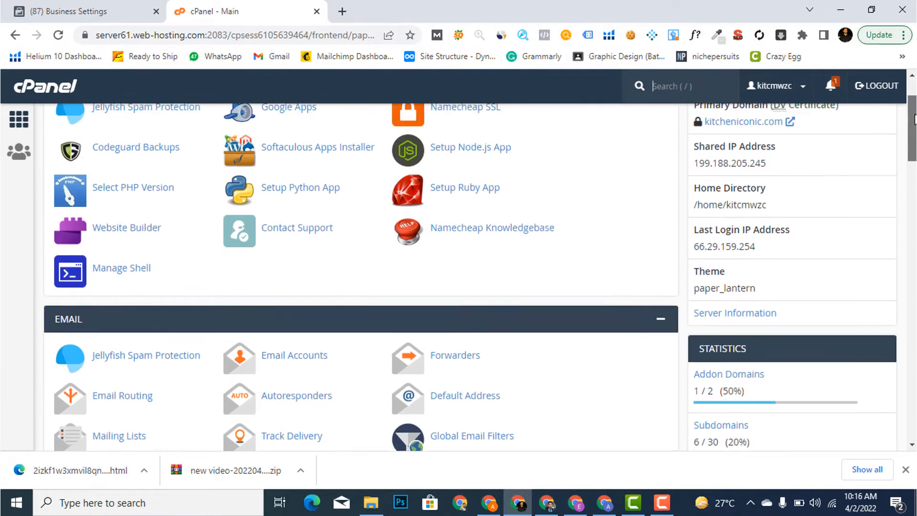
scroll(478, 263, "down", 12)
scroll(477, 291, "down", 2)
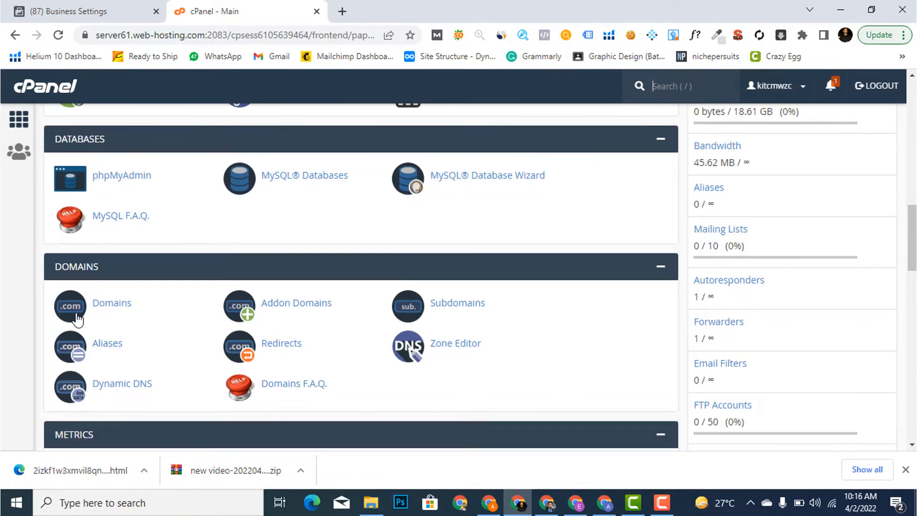
left_click(98, 308)
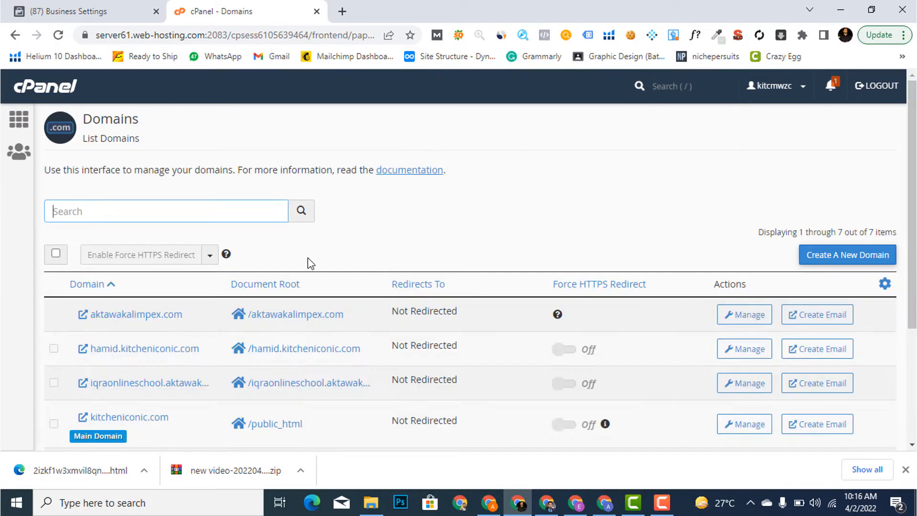
Upload the downloaded HTML verification file to kitcheniconic.com's document root, /public_html.
scroll(459, 271, "down", 1)
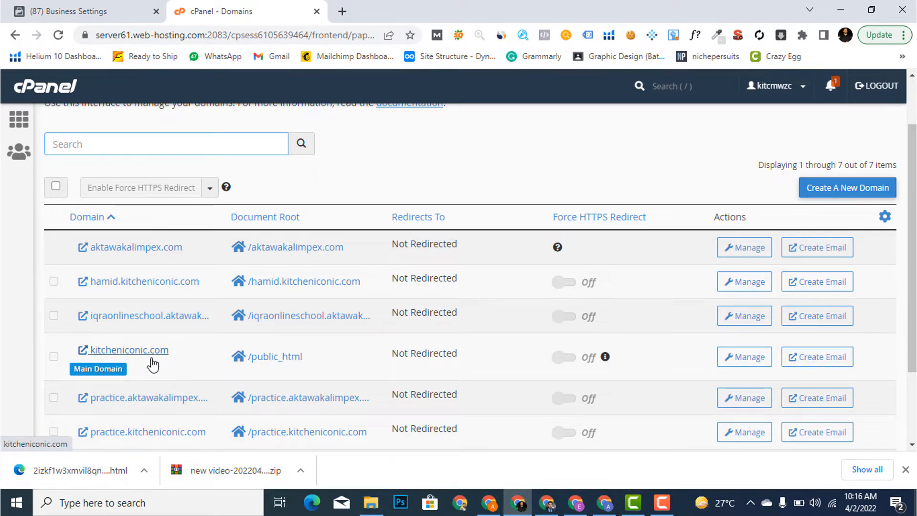
left_click(267, 358)
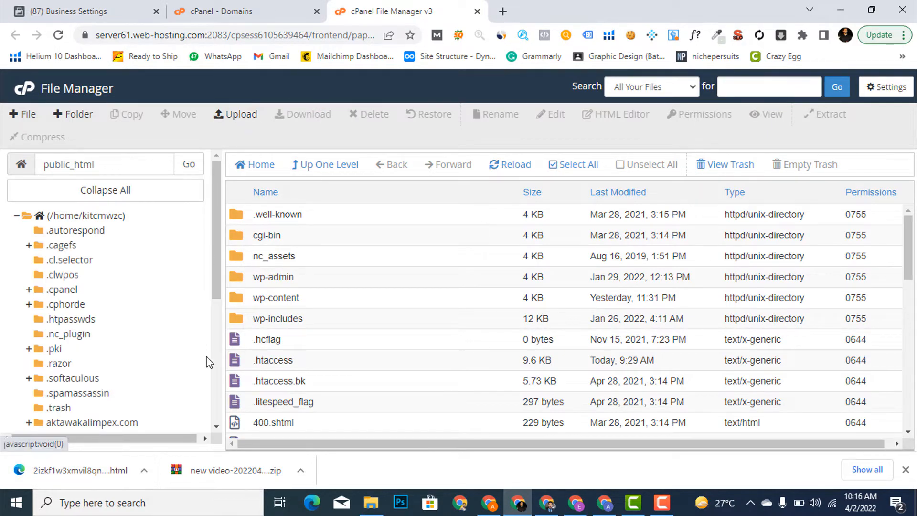
left_click(228, 113)
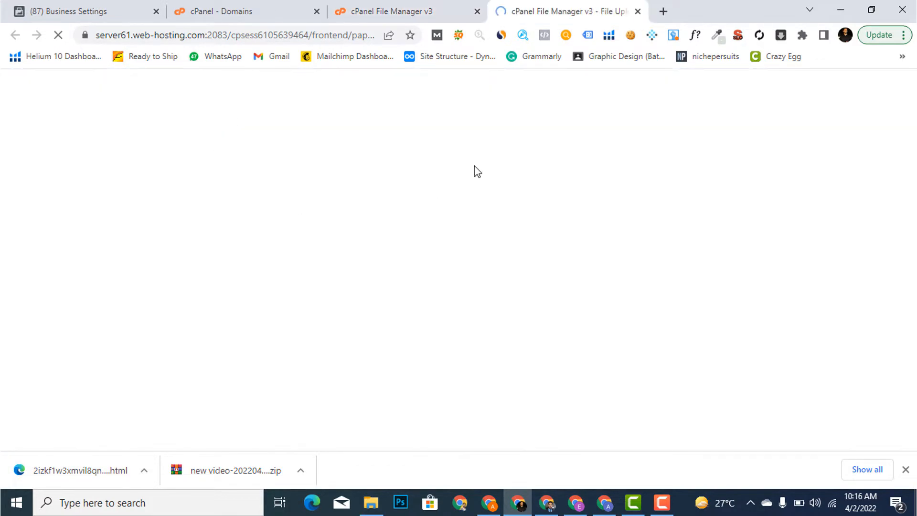
left_click_drag(111, 464, 426, 246)
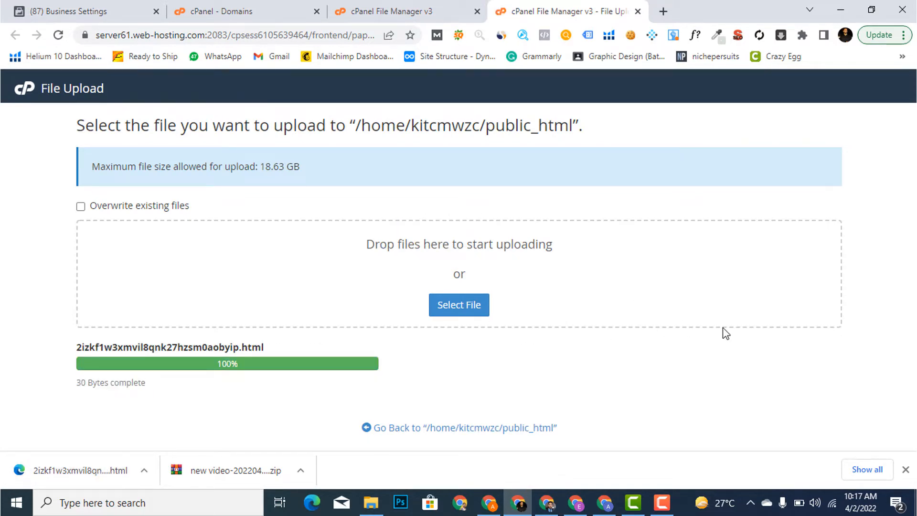
Return to the public_html folder and select the uploaded HTML verification file to check that it is there.
left_click(402, 429)
scroll(358, 385, "down", 3)
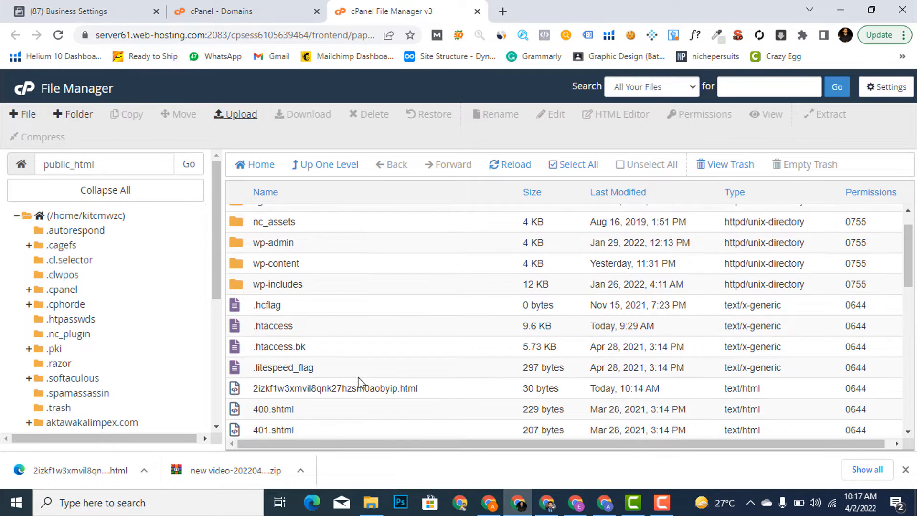
left_click(269, 289)
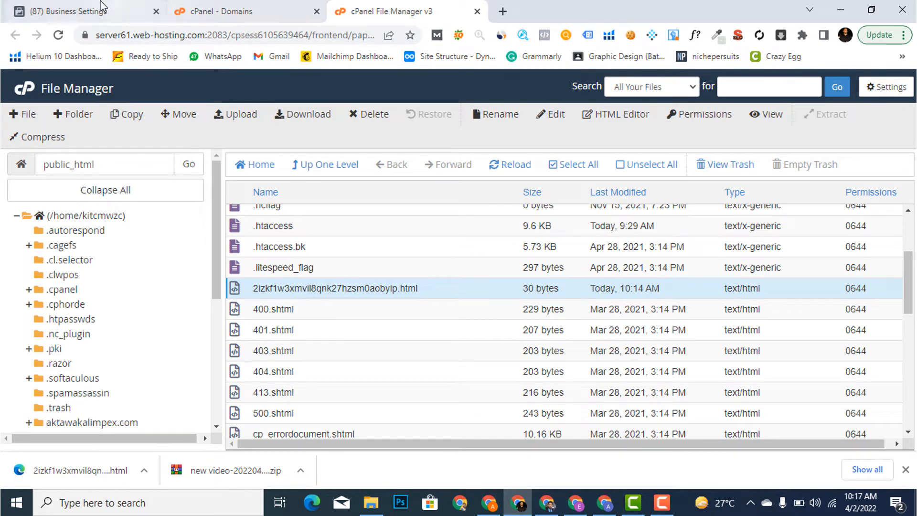
Switch back to Meta Business settings and open the verification file's link to check the code on the live website.
left_click(103, 11)
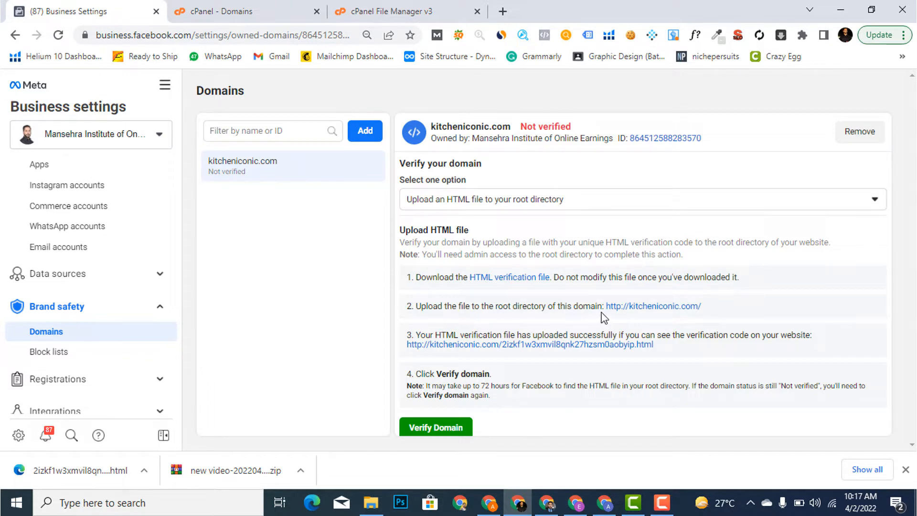
left_click_drag(710, 313, 608, 309)
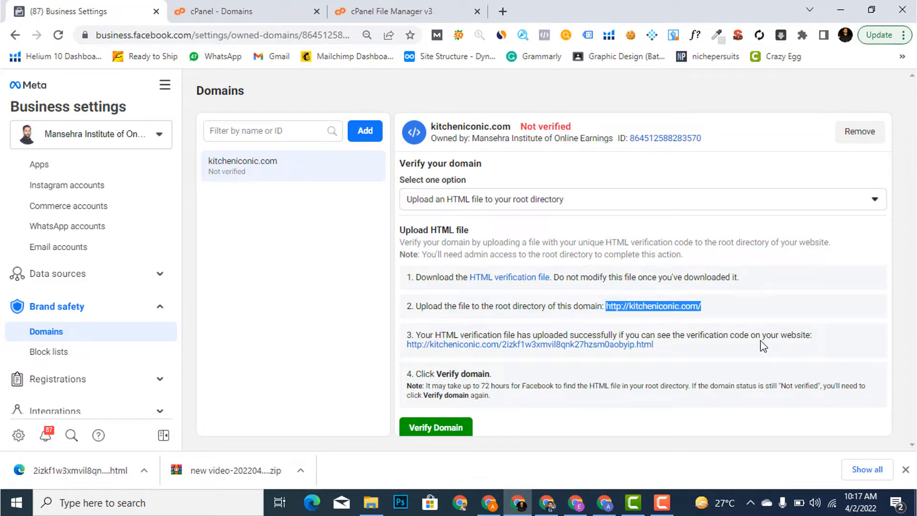
right_click(497, 347)
left_click(505, 353)
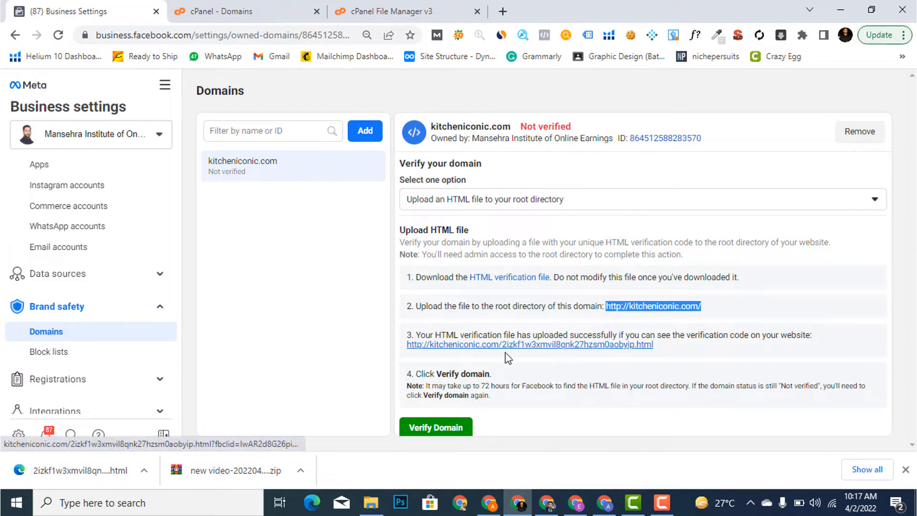
key("ctrl+Tab")
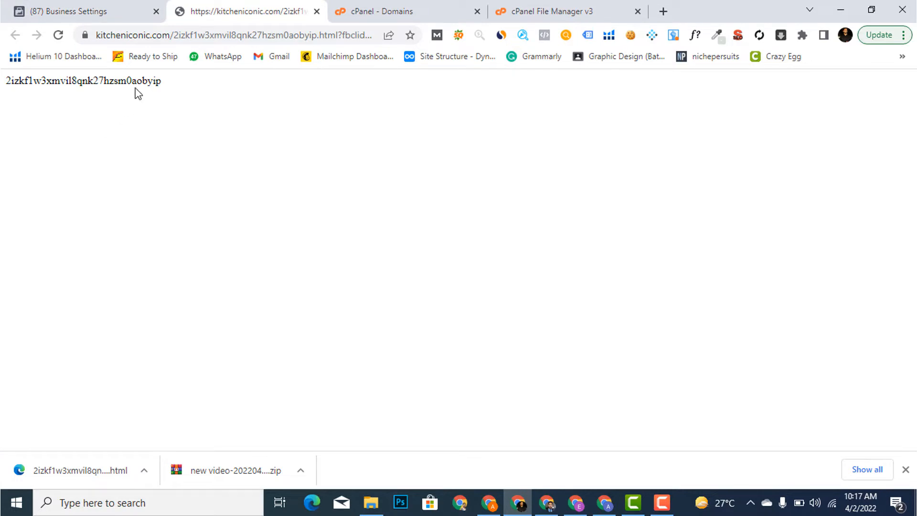
left_click_drag(166, 81, 4, 88)
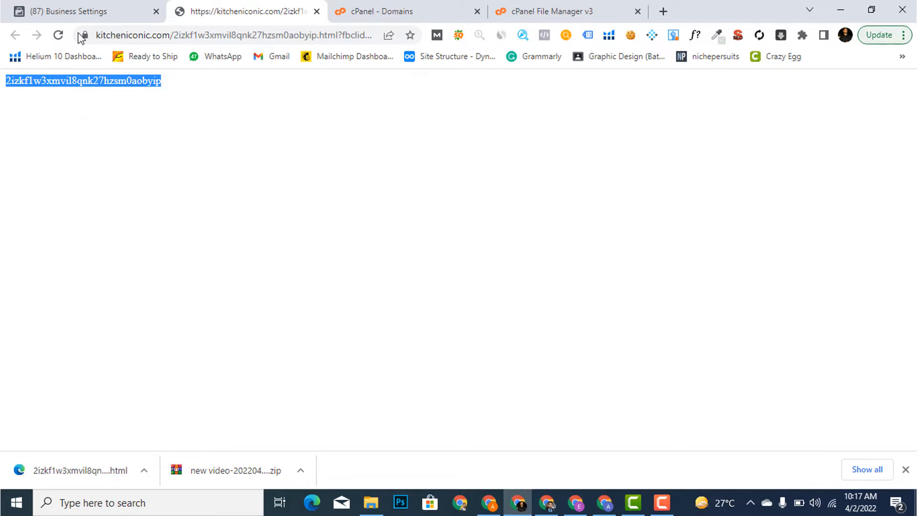
Verify the kitcheniconic.com domain in Meta Business settings and dismiss the confirmation.
left_click(79, 15)
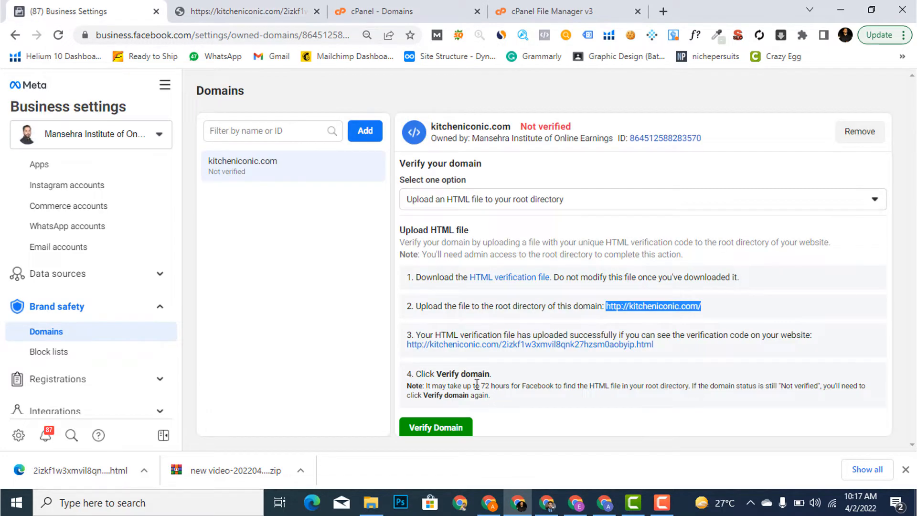
left_click(440, 429)
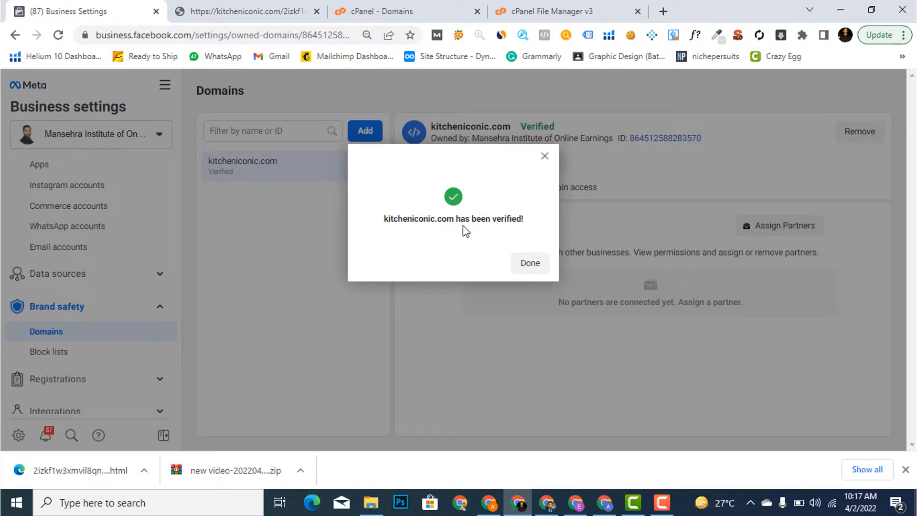
left_click(528, 265)
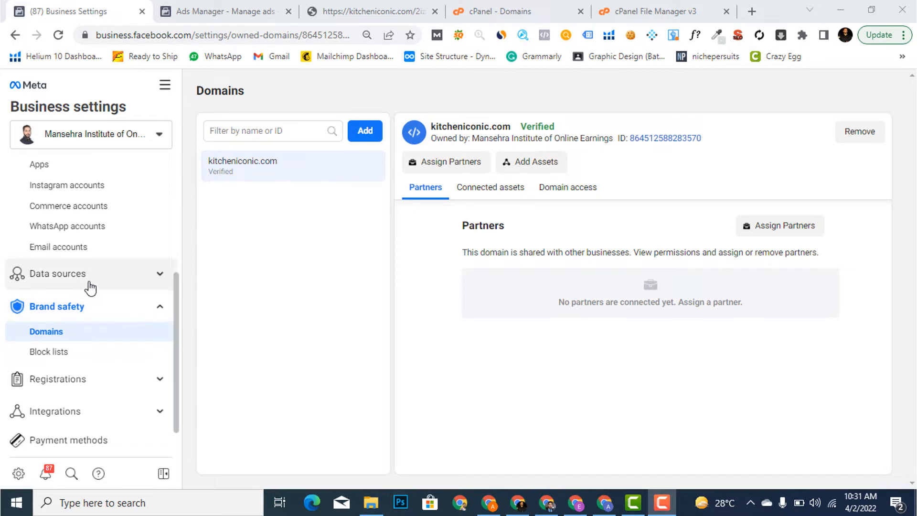
Show the Pixels under the data sources and open the Testing pixel in Events Manager.
left_click(160, 274)
left_click(54, 319)
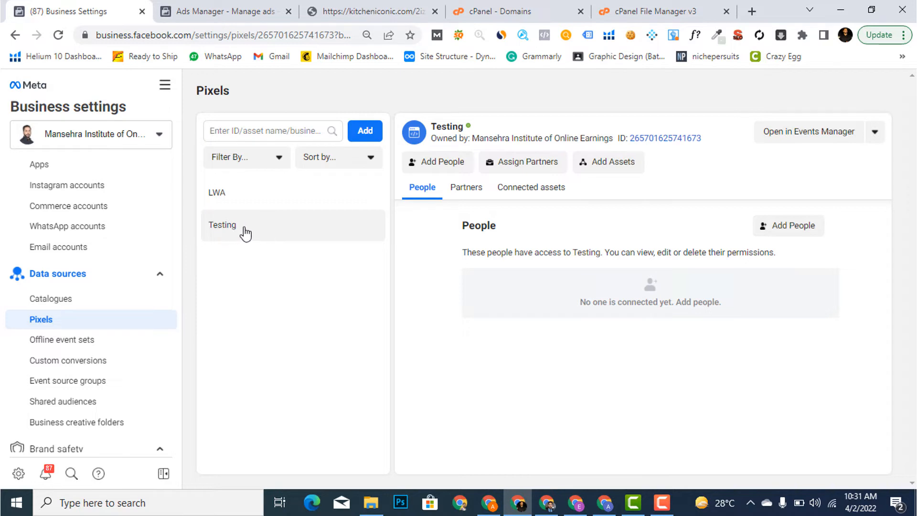
mouse_move(468, 127)
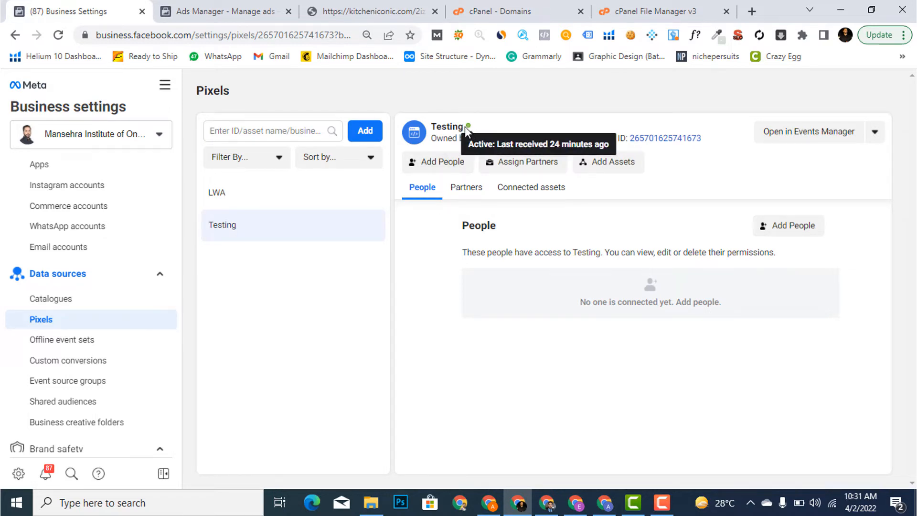
left_click(810, 132)
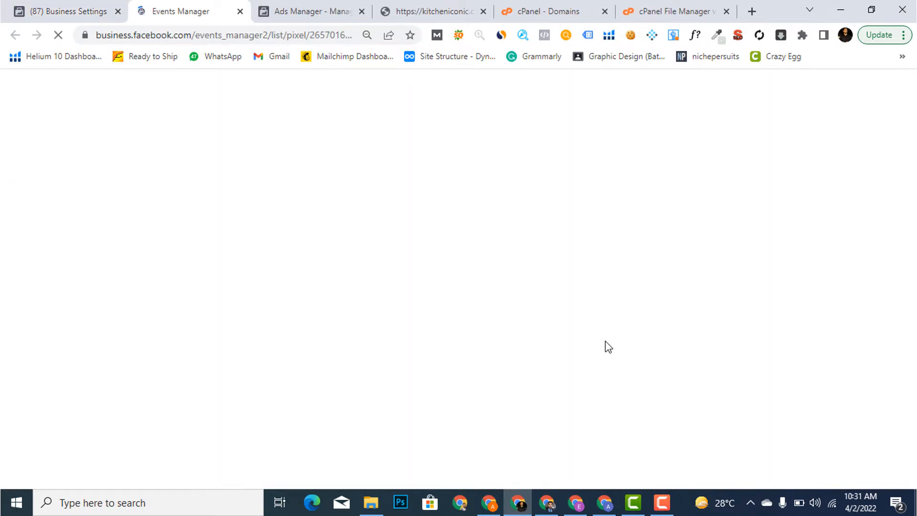
Configure events for the Testing pixel's browser integration by opening the event setup tool.
scroll(669, 338, "down", 3)
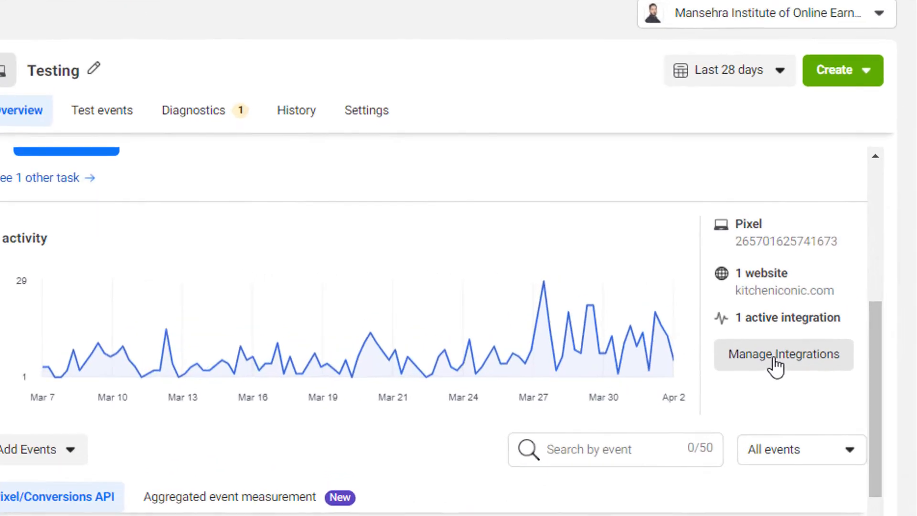
left_click(818, 327)
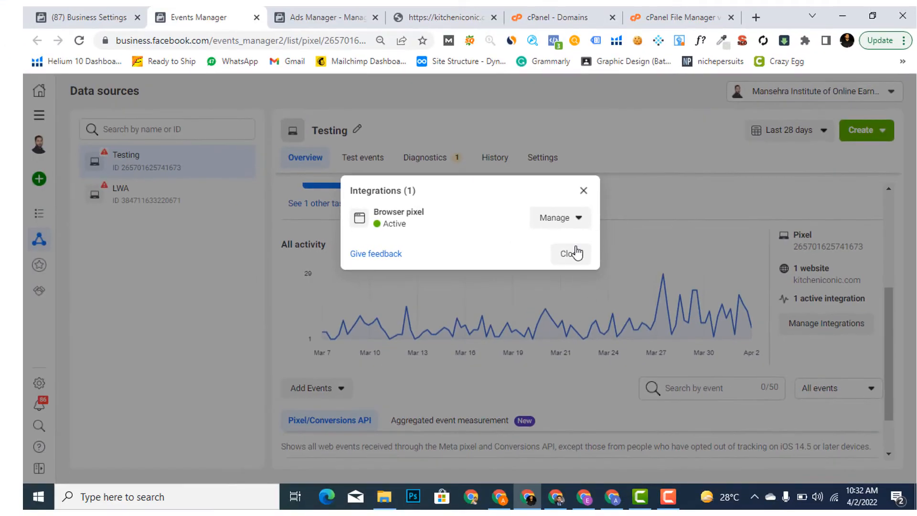
left_click(222, 188)
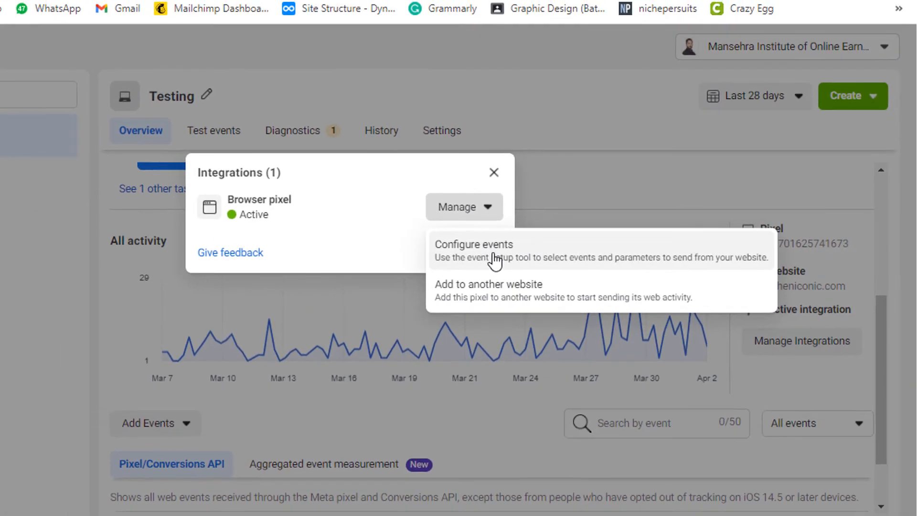
left_click(571, 252)
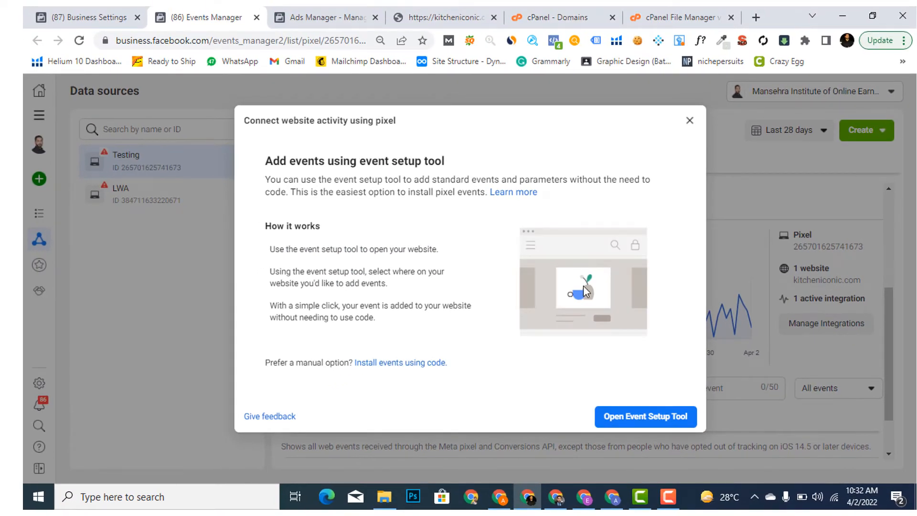
left_click(643, 423)
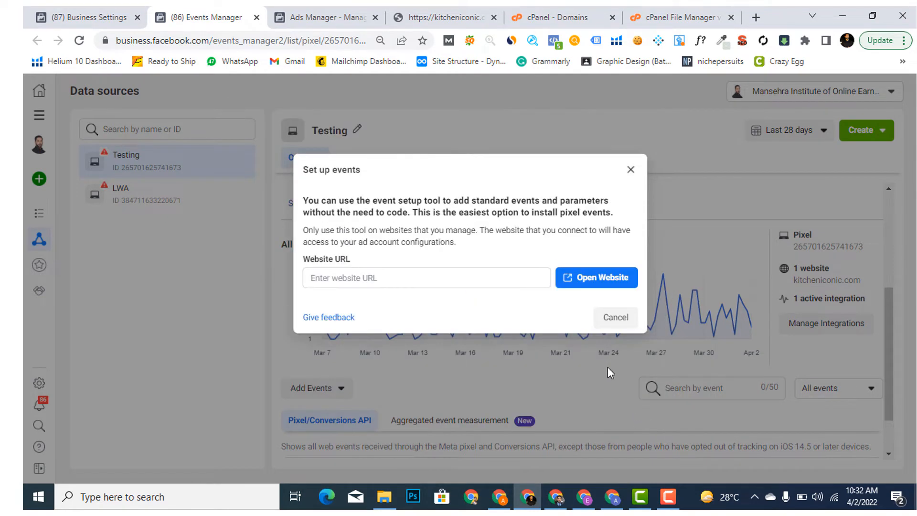
Copy the kitcheniconic.com address from the live website and use it to open the site in the Testing pixel's event setup tool.
left_click(429, 20)
left_click_drag(191, 42, 113, 42)
left_click(219, 11)
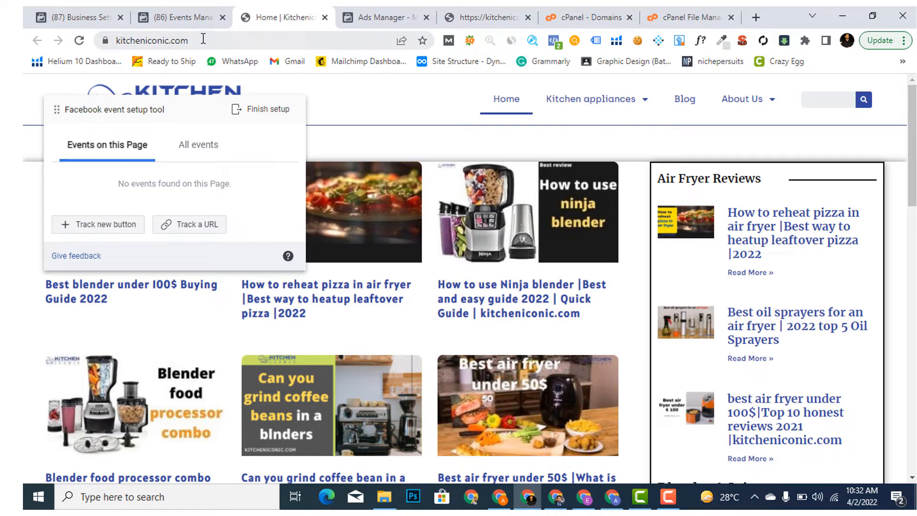
left_click_drag(203, 40, 108, 37)
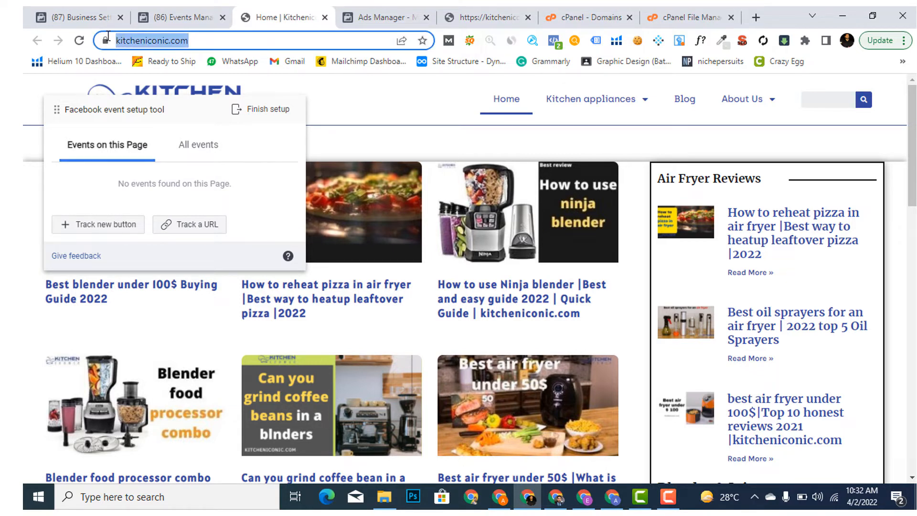
left_click(203, 225)
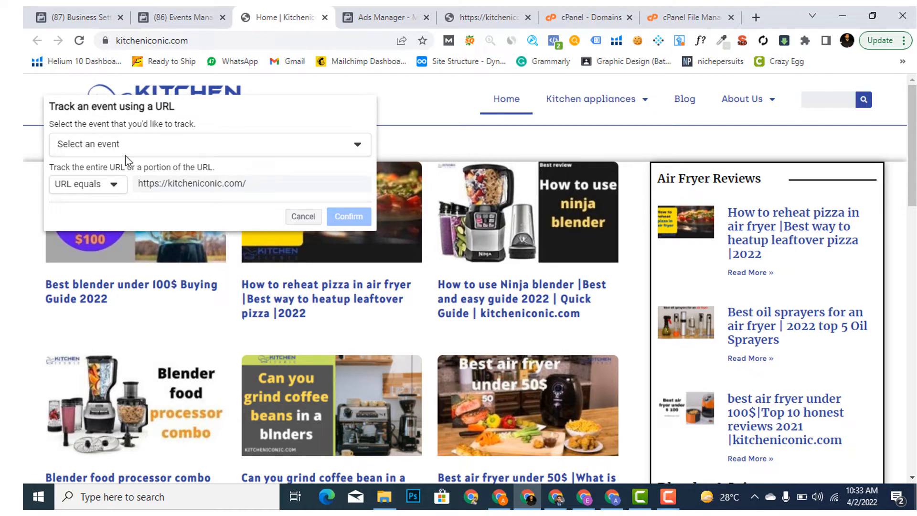
left_click(142, 152)
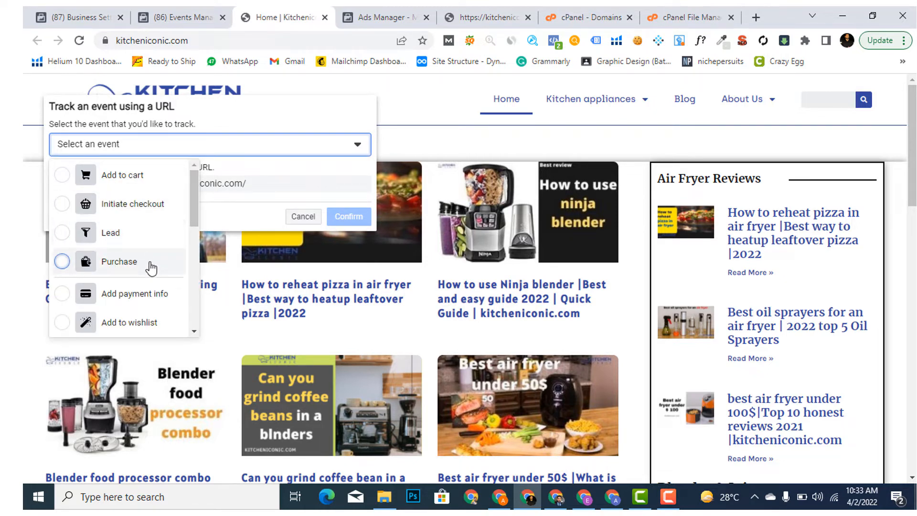
scroll(143, 260, "down", 3)
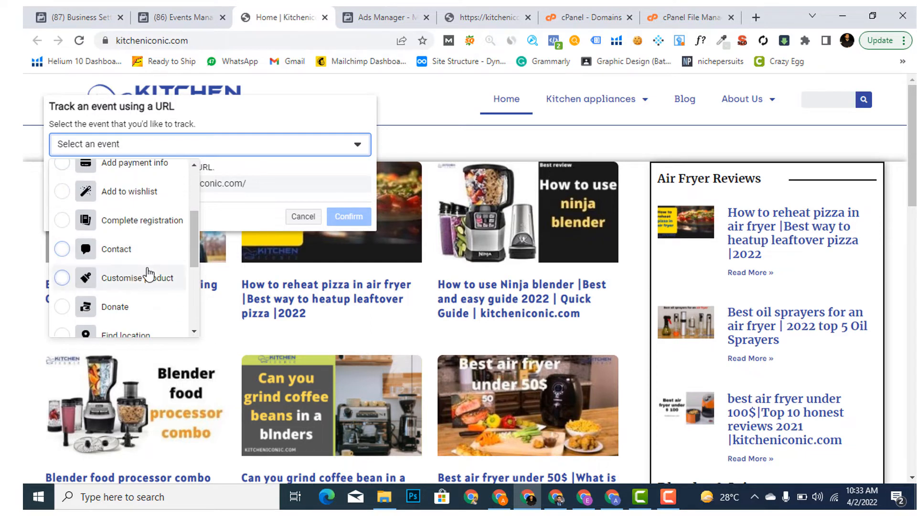
scroll(152, 299, "down", 3)
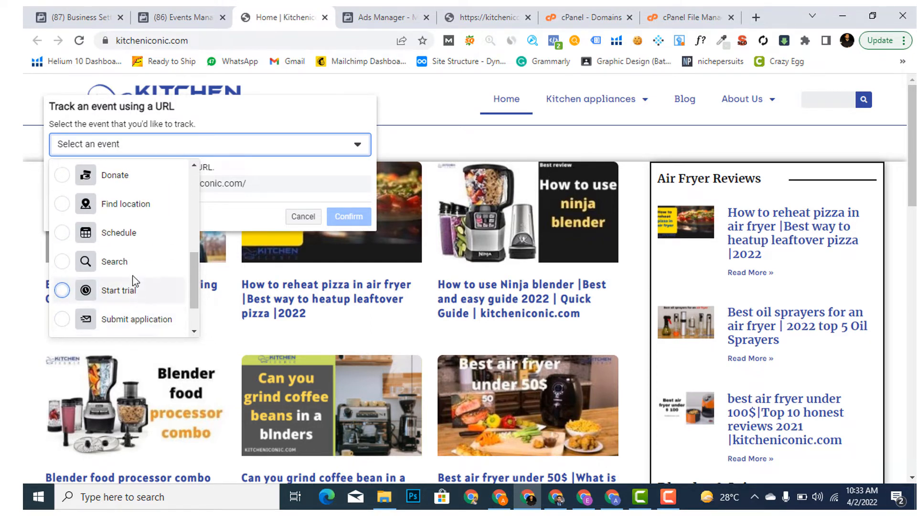
scroll(143, 299, "down", 2)
scroll(144, 307, "up", 2)
scroll(145, 308, "up", 3)
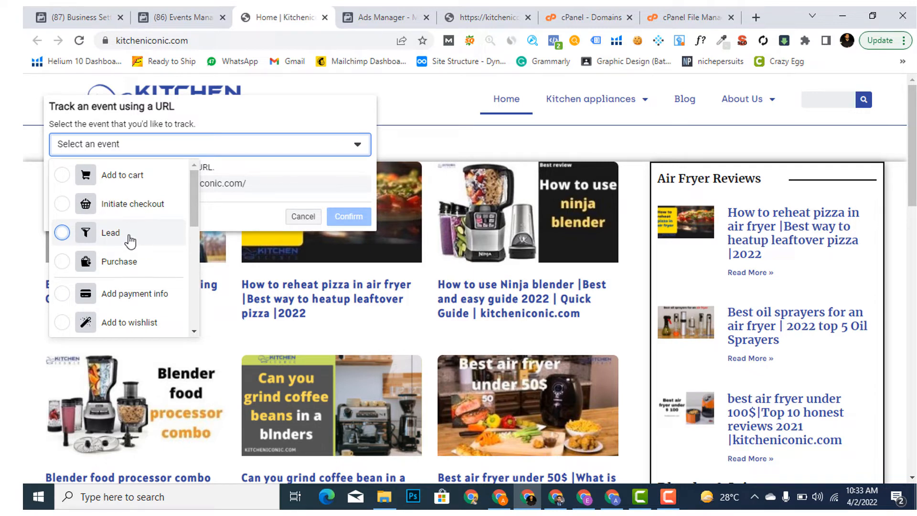
scroll(131, 244, "down", 2)
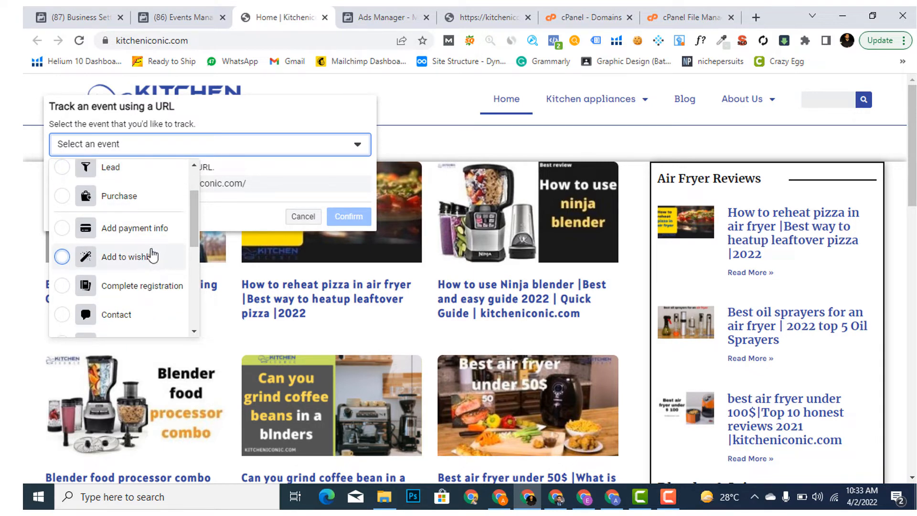
scroll(149, 251, "down", 3)
scroll(157, 243, "down", 2)
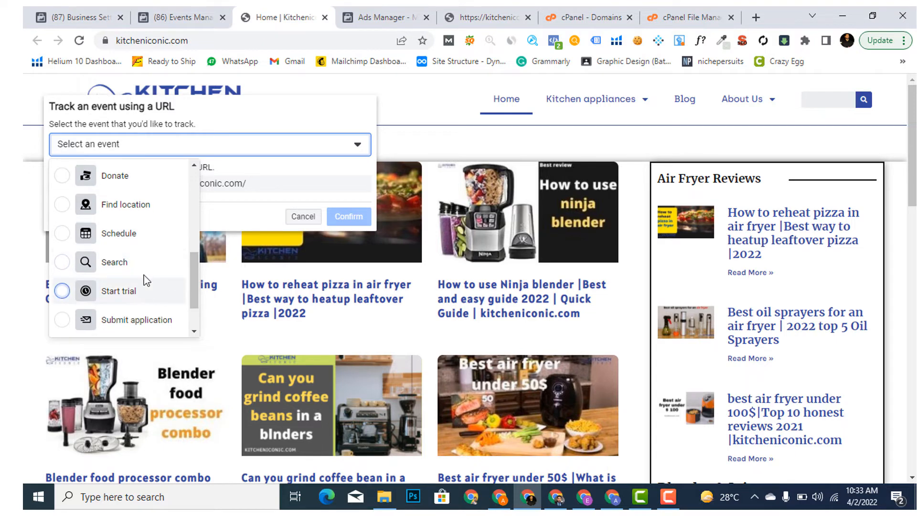
scroll(143, 278, "down", 2)
left_click(130, 322)
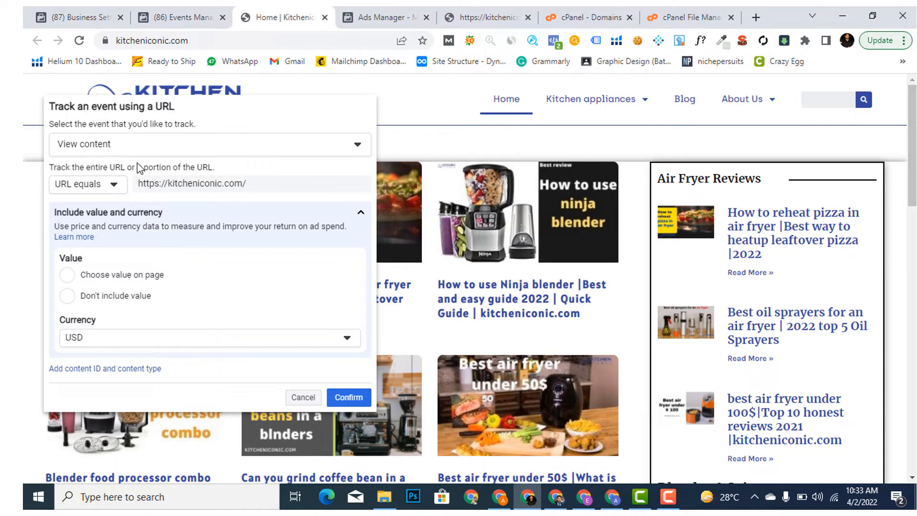
left_click(337, 403)
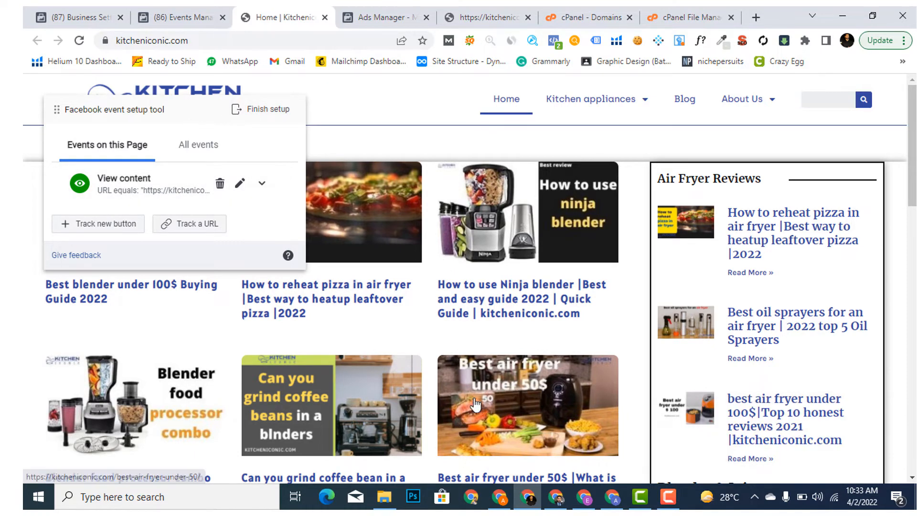
scroll(523, 362, "down", 1)
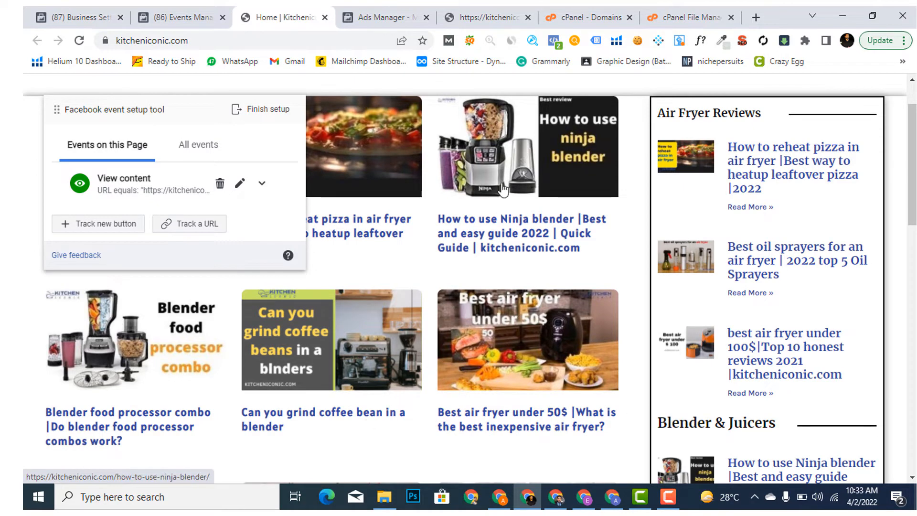
left_click(502, 184)
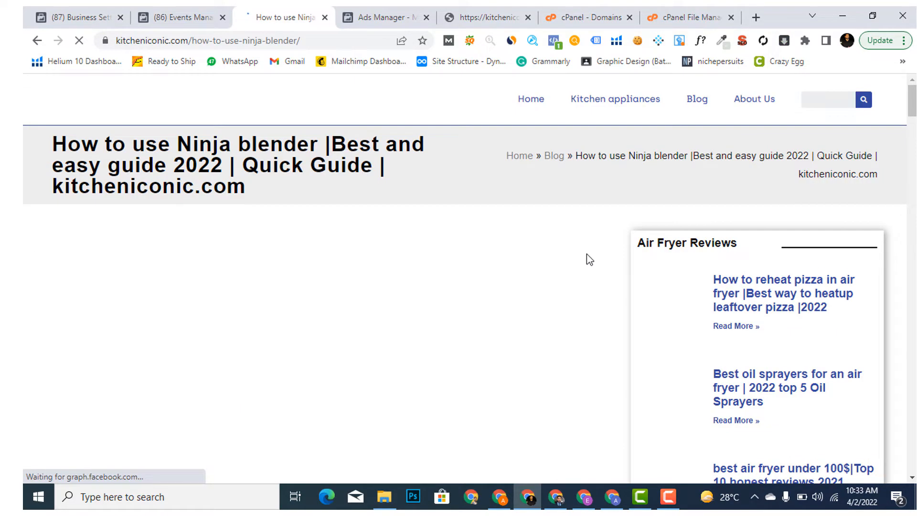
left_click(37, 40)
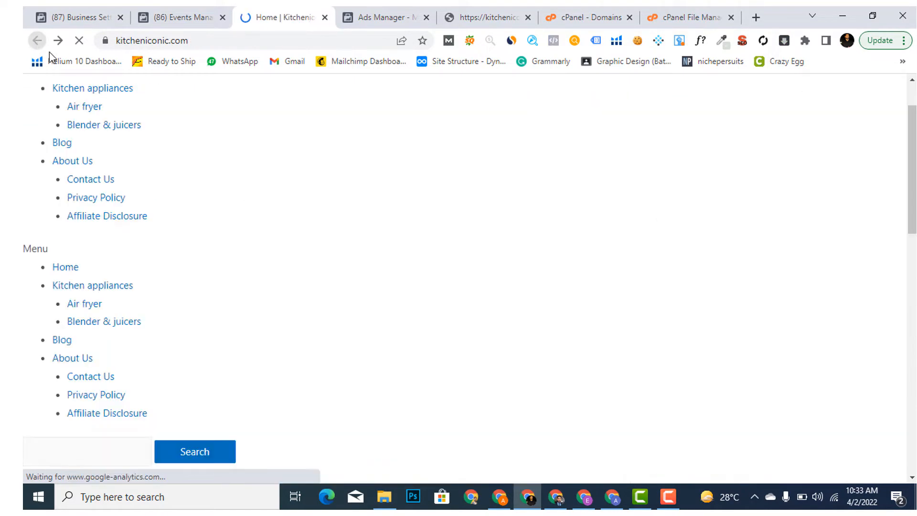
scroll(638, 266, "up", 2)
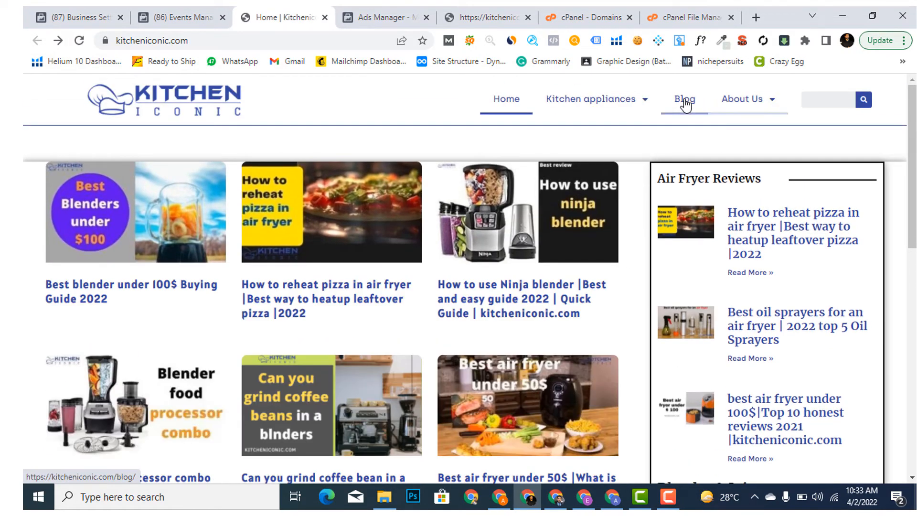
Open the website's Air fryer category page and track its full URL as an Add to cart event in USD.
mouse_move(643, 112)
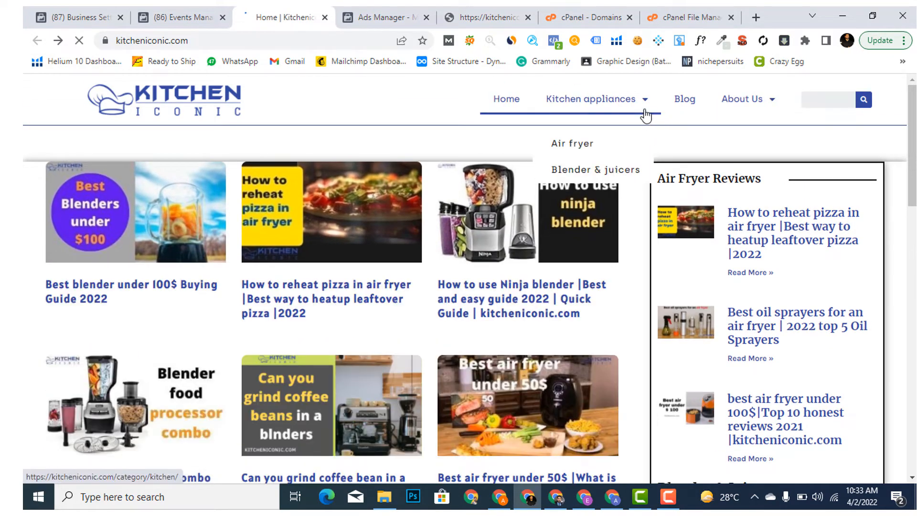
left_click(576, 149)
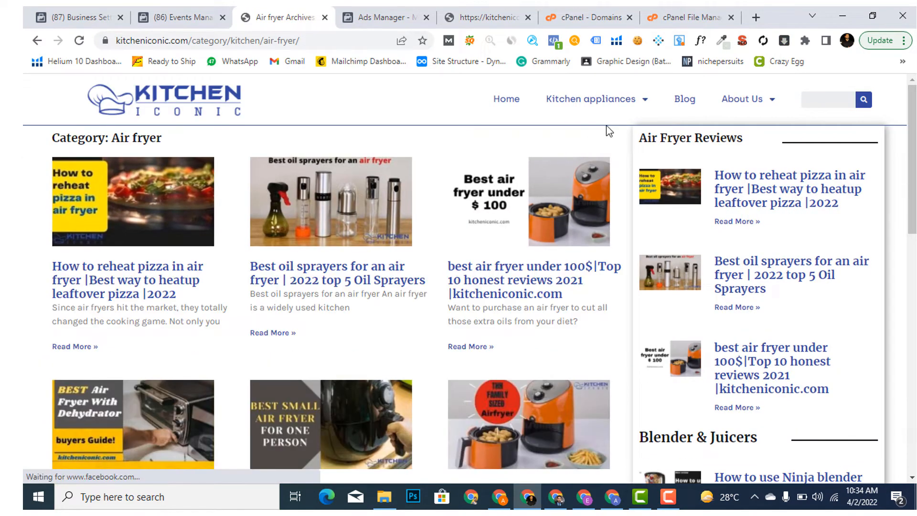
left_click(311, 42)
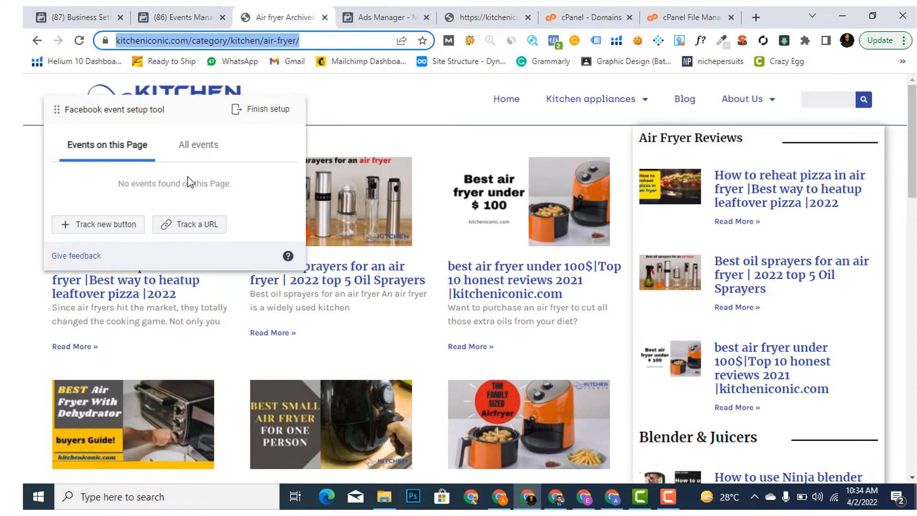
left_click(194, 227)
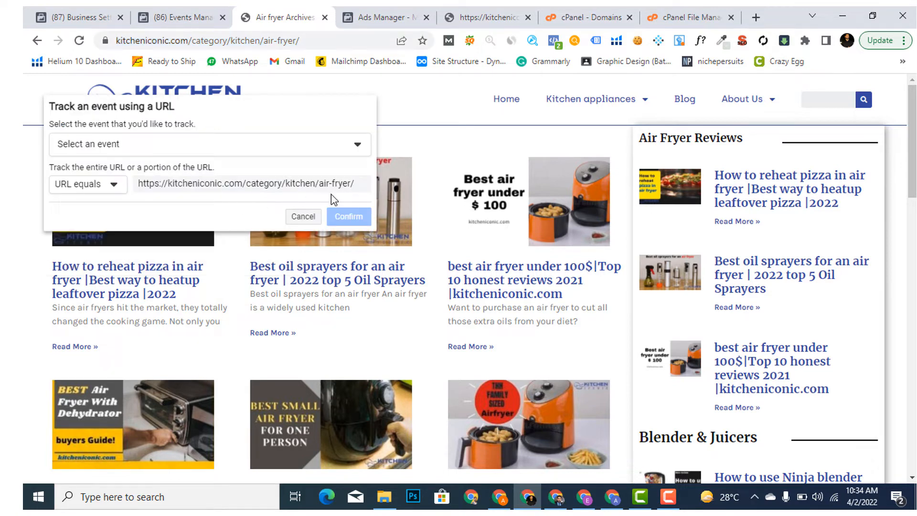
left_click(176, 152)
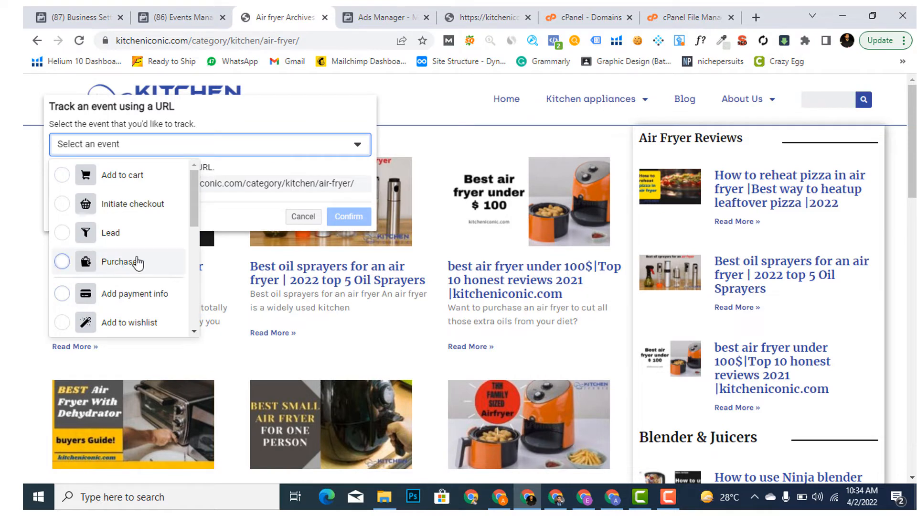
left_click(64, 176)
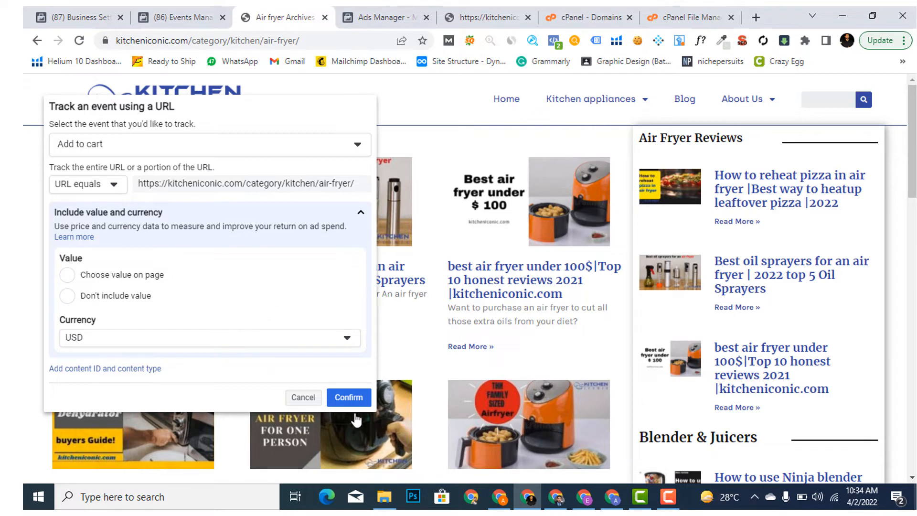
left_click(351, 401)
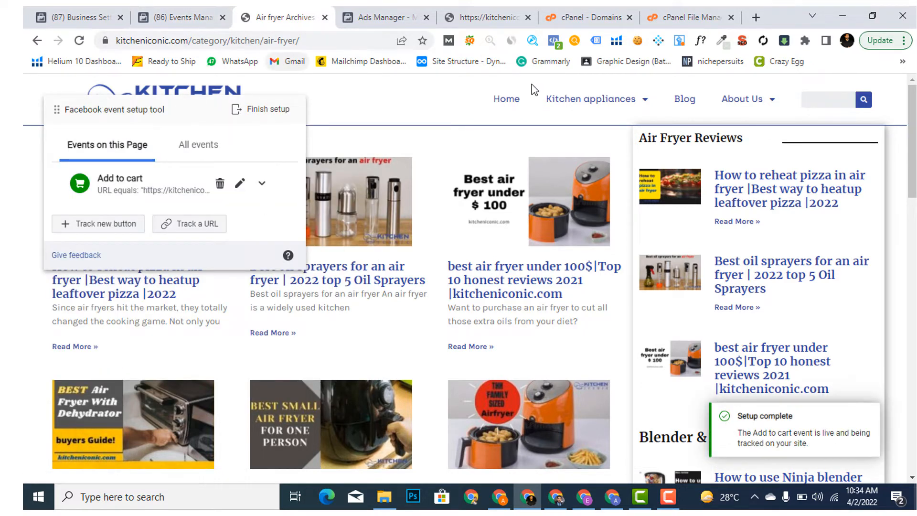
Open the website's Blender & juicers category page and track its full URL as a Purchase event in USD.
mouse_move(647, 104)
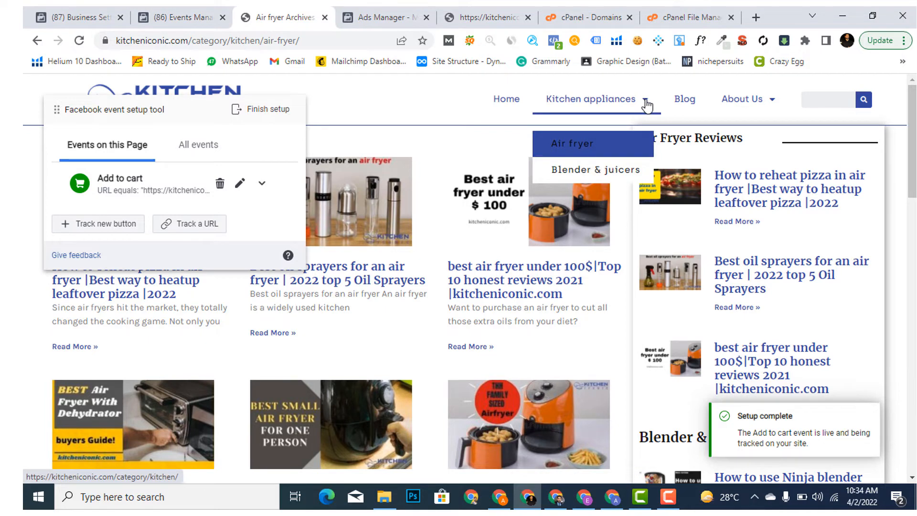
left_click(617, 174)
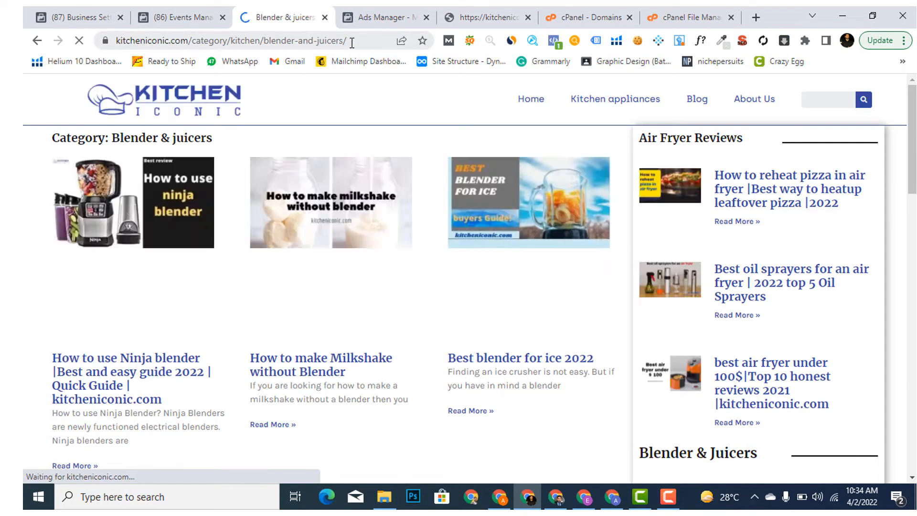
left_click(355, 41)
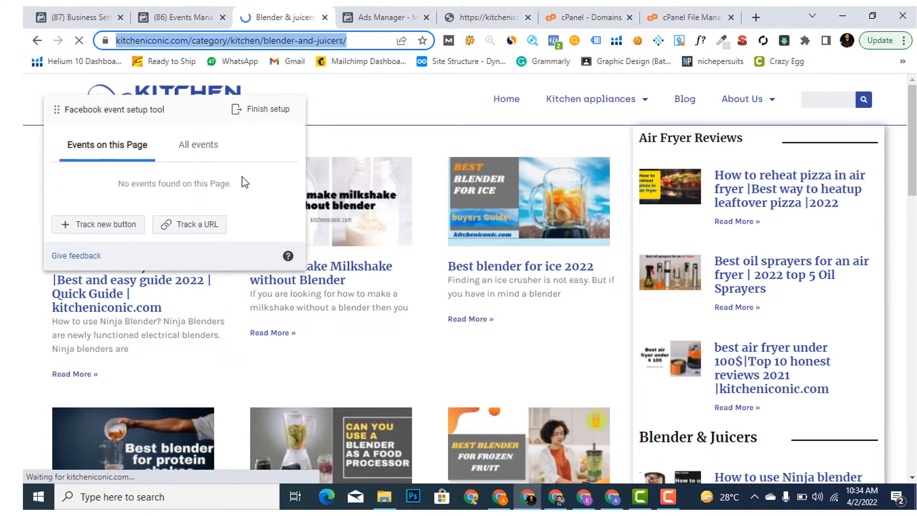
left_click(191, 225)
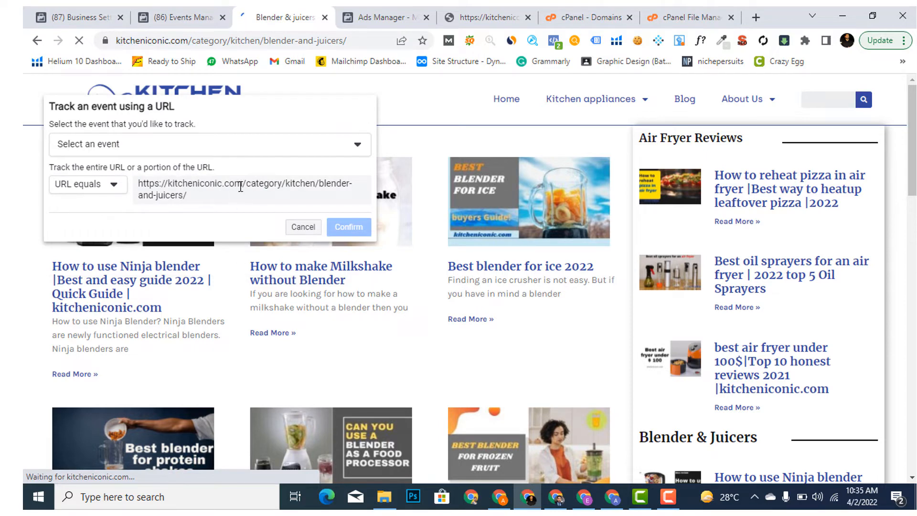
left_click(172, 145)
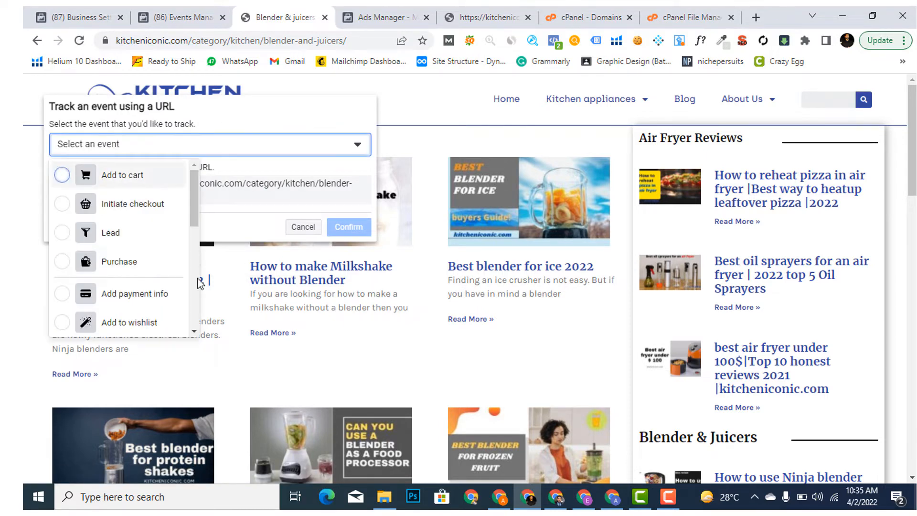
left_click(120, 262)
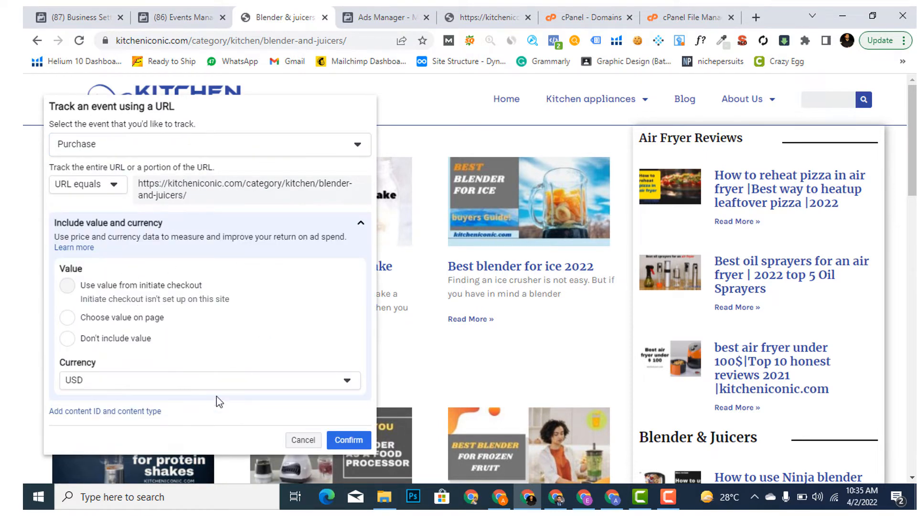
left_click(343, 439)
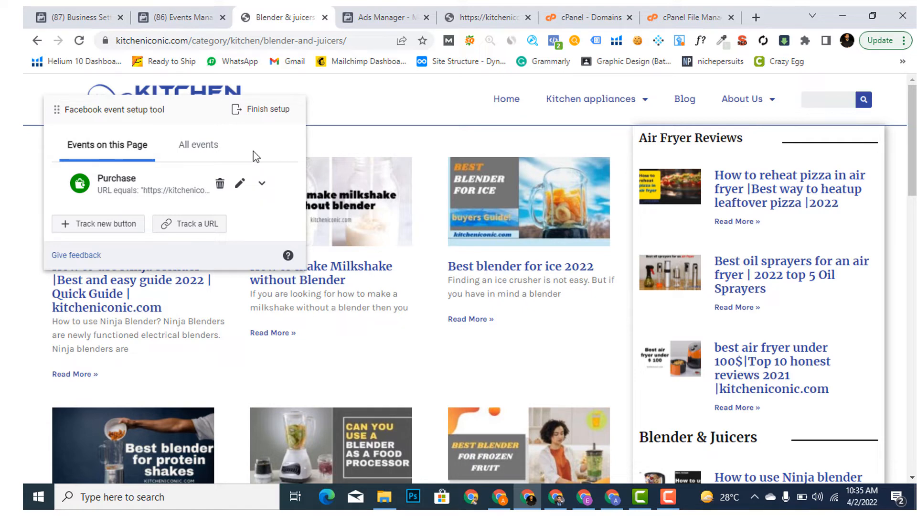
Finish the event setup with the View content, Add to cart and Purchase events, and dismiss the closing dialog.
left_click(262, 108)
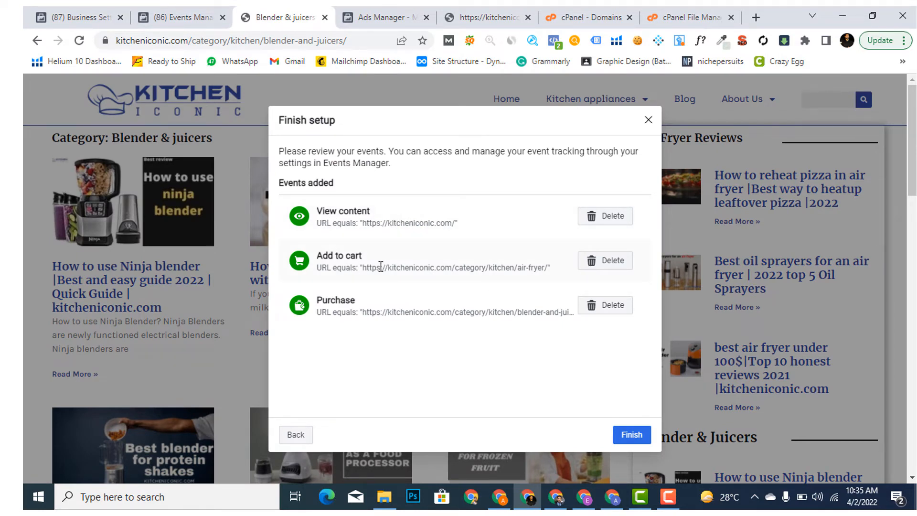
left_click(627, 432)
left_click(431, 270)
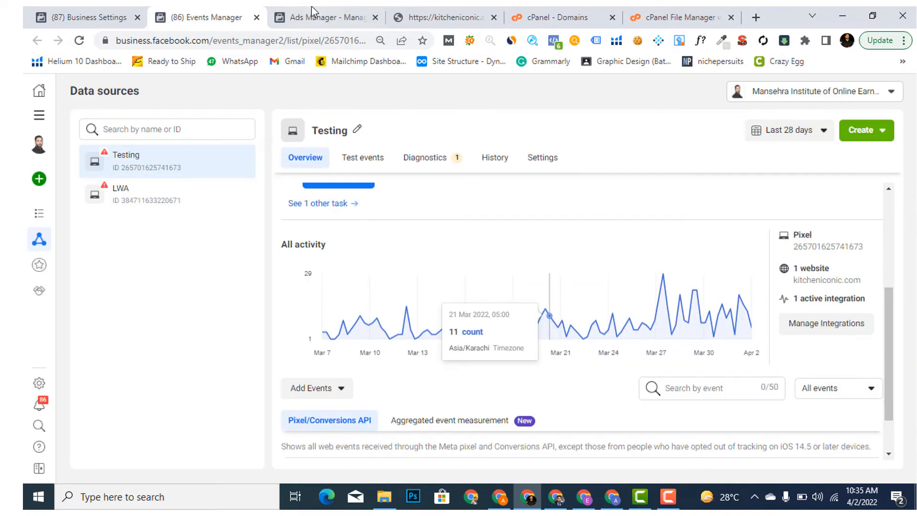
Look over Ads Manager and Business settings, and return to Events Manager to examine the Testing pixel's event list.
left_click(312, 9)
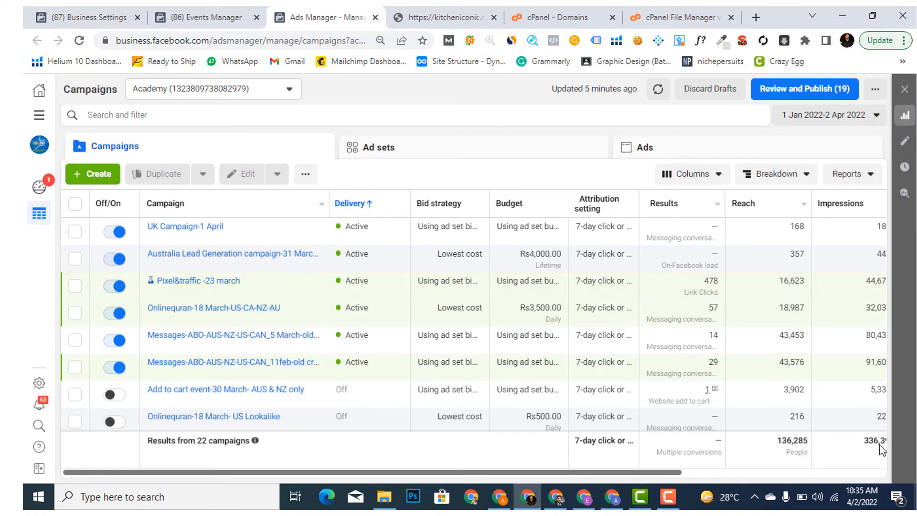
left_click_drag(651, 472, 745, 474)
left_click(97, 13)
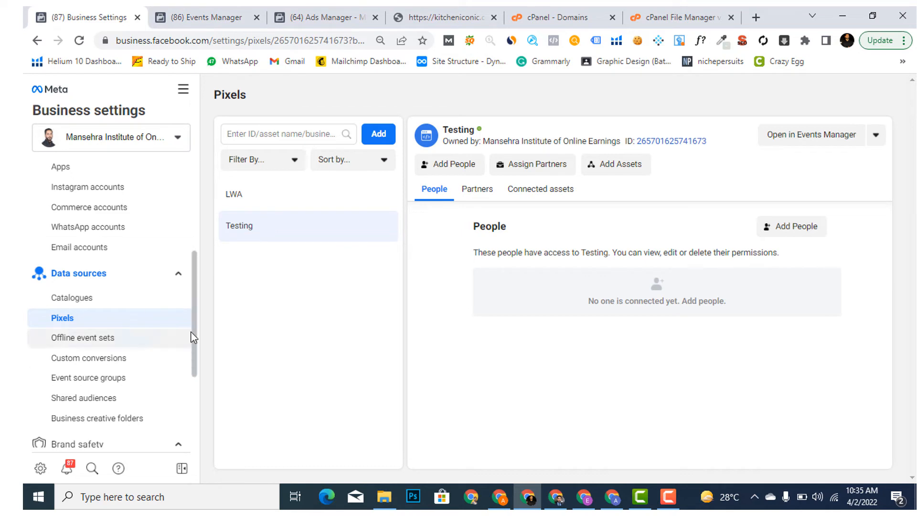
left_click(207, 19)
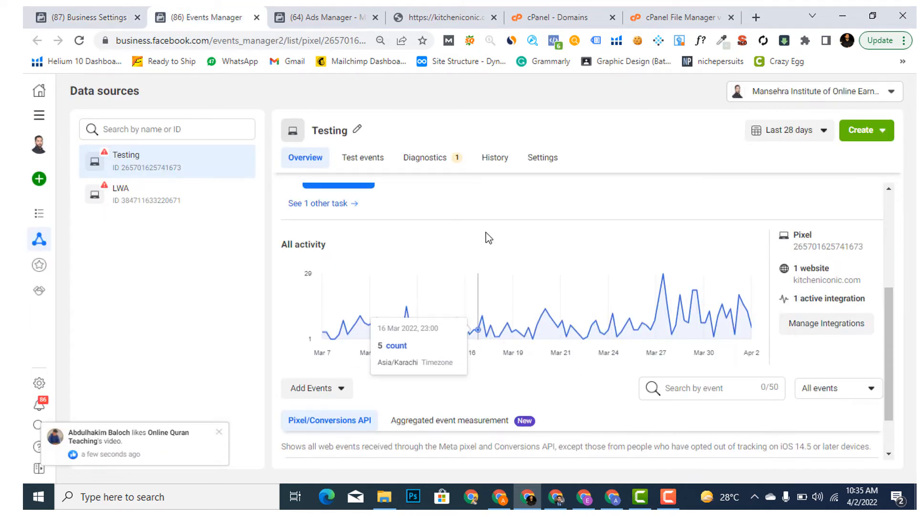
scroll(559, 305, "down", 1)
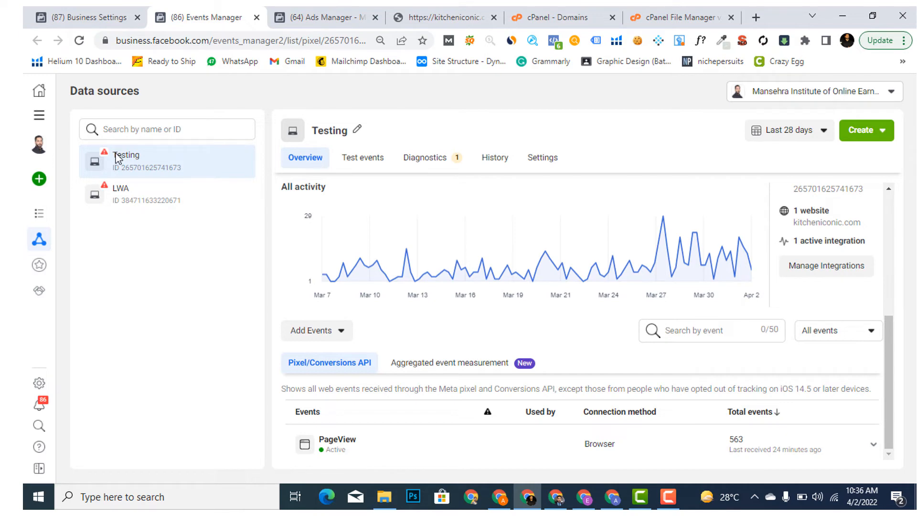
Open kitcheniconic.com's web event configuration for editing through the Testing pixel's aggregated event measurement, and add a first event row.
left_click(432, 368)
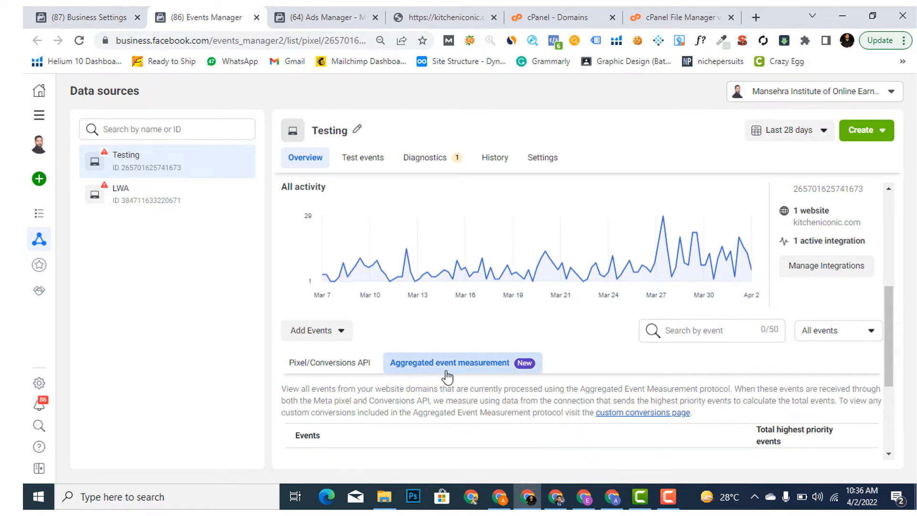
scroll(669, 305, "down", 3)
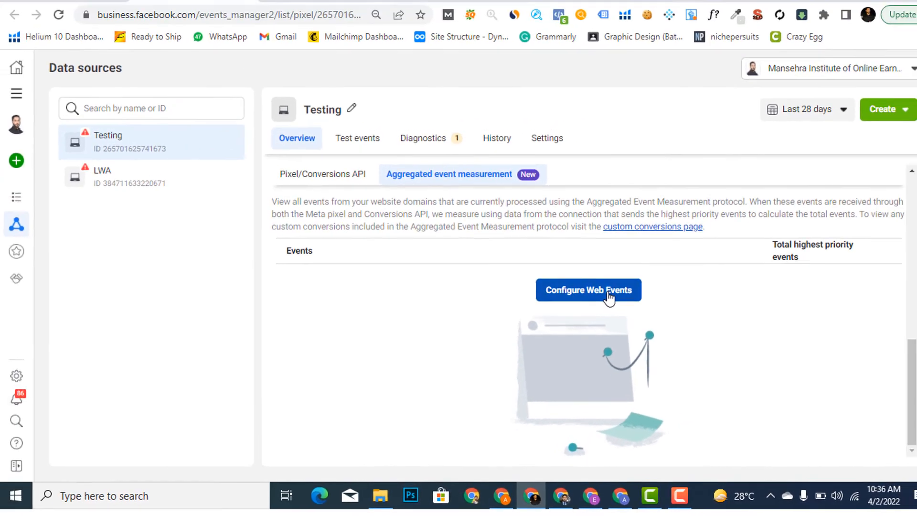
left_click(634, 262)
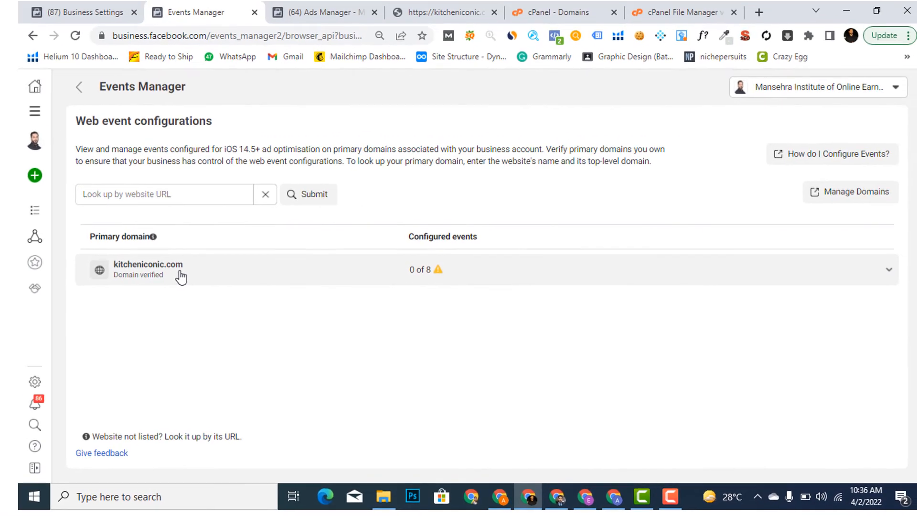
left_click(152, 251)
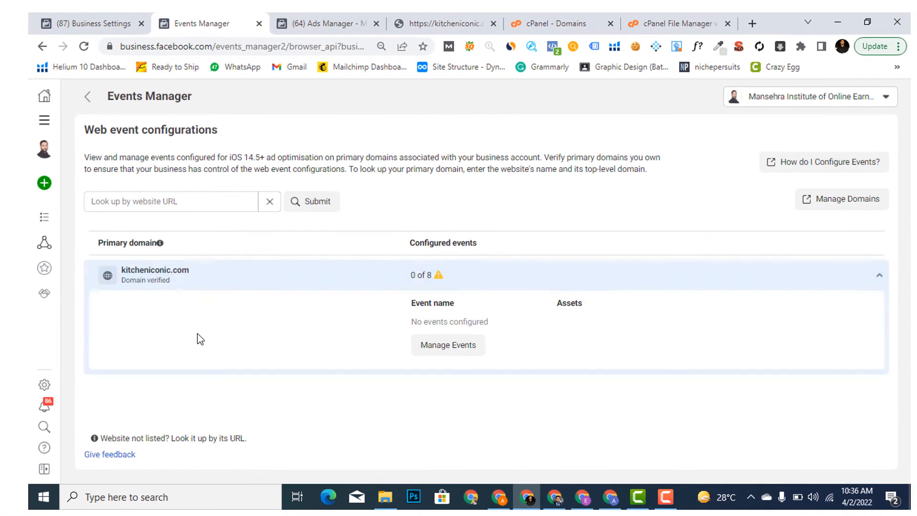
left_click(453, 349)
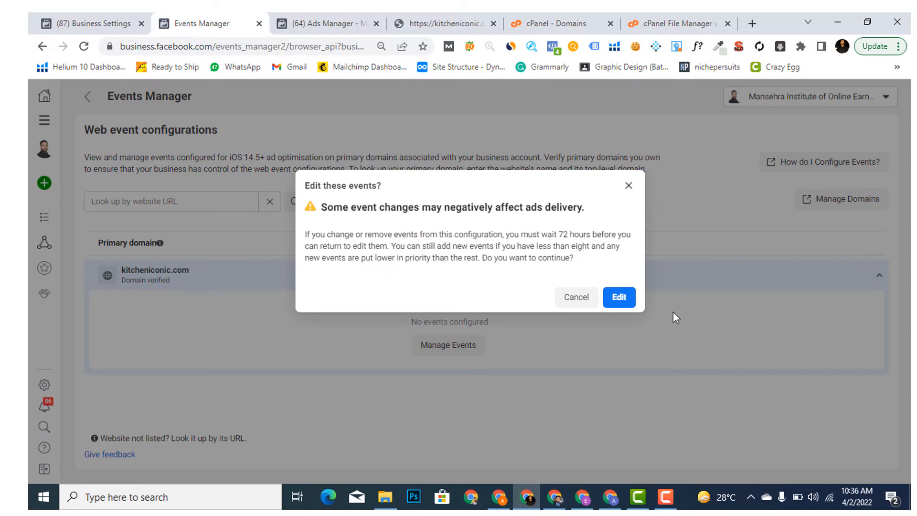
left_click(619, 297)
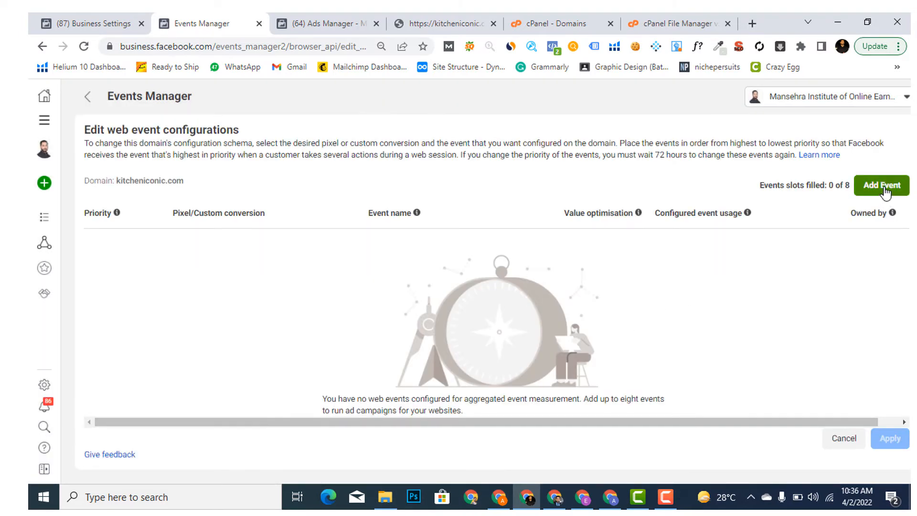
left_click(882, 189)
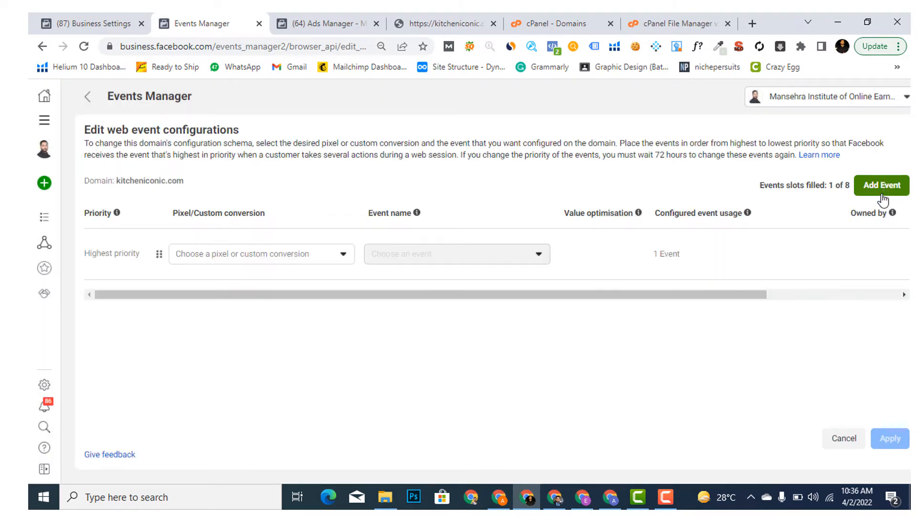
left_click(250, 258)
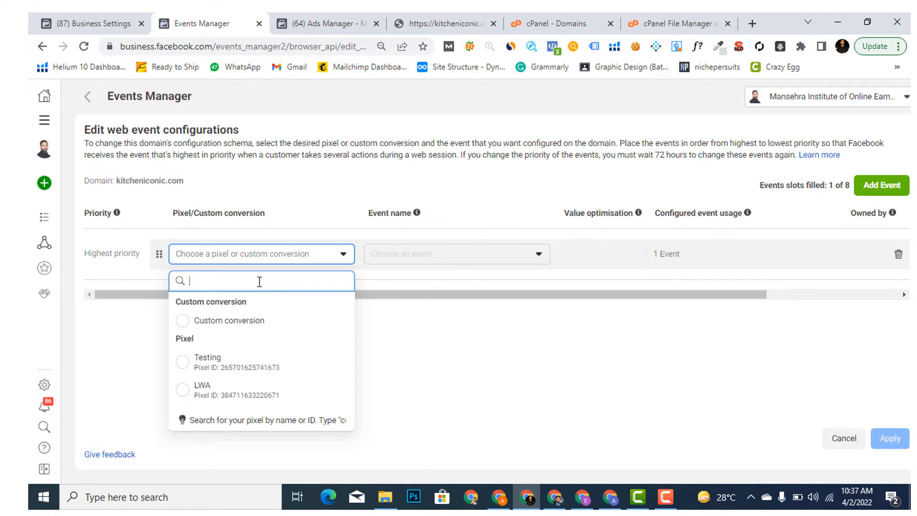
type("a")
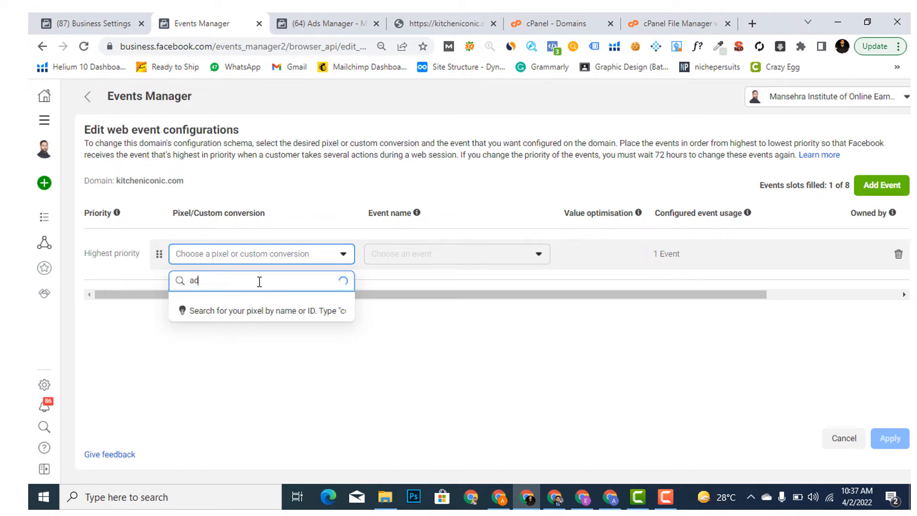
type("d")
key("BackSpace")
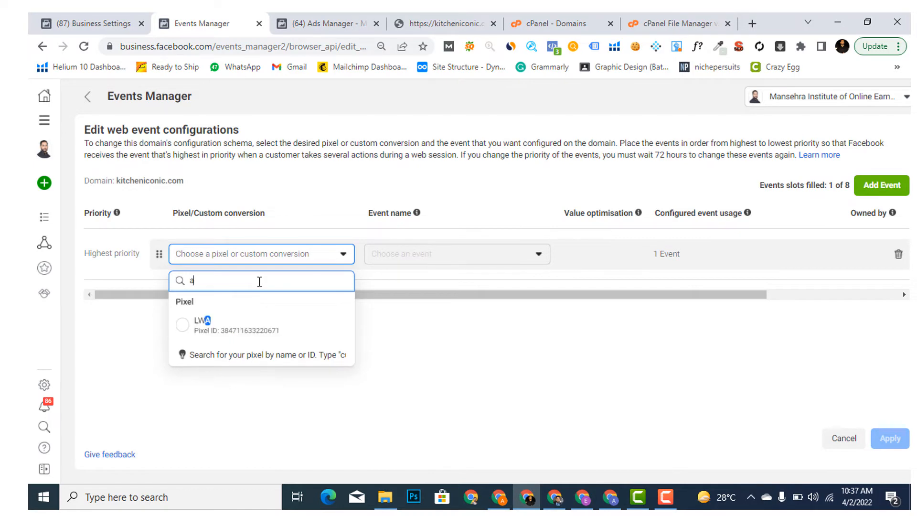
key("BackSpace")
type("ad")
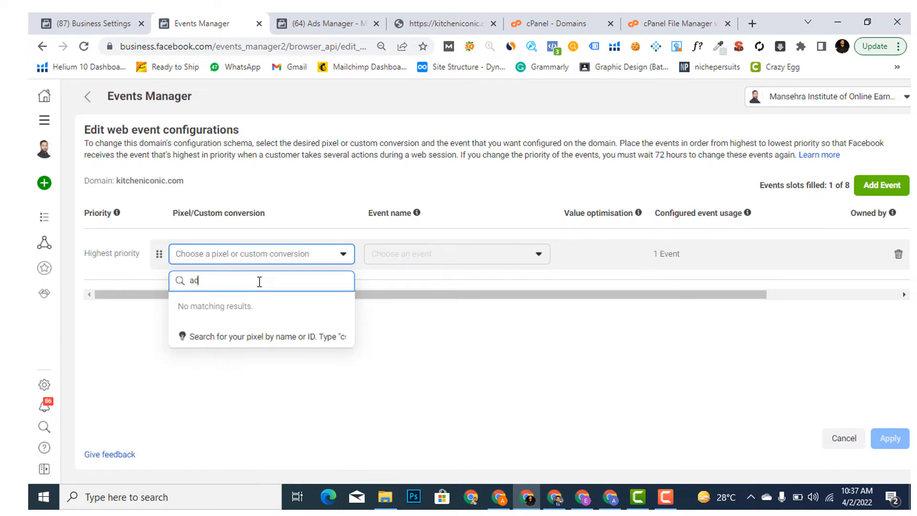
key("BackSpace")
key("BackSpace")
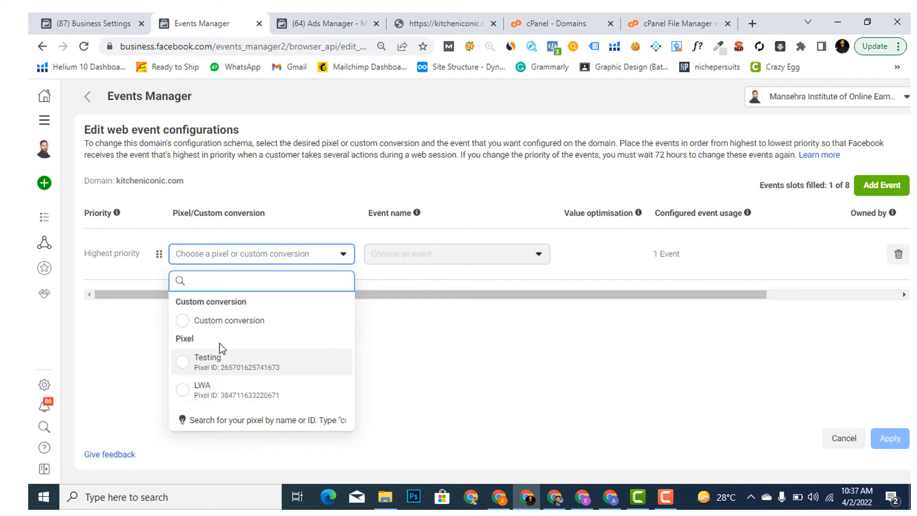
Assign the Testing pixel and the Purchase event to the highest-priority row.
left_click(203, 365)
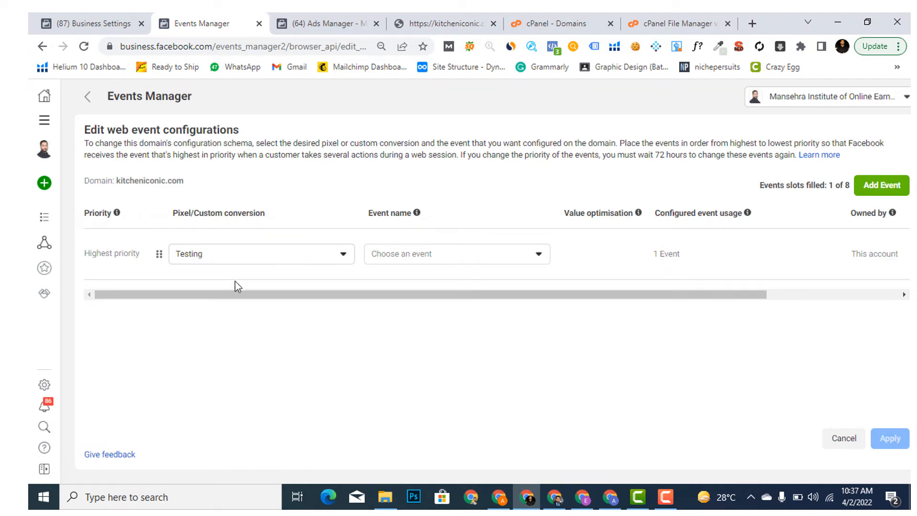
left_click(506, 260)
left_click(446, 260)
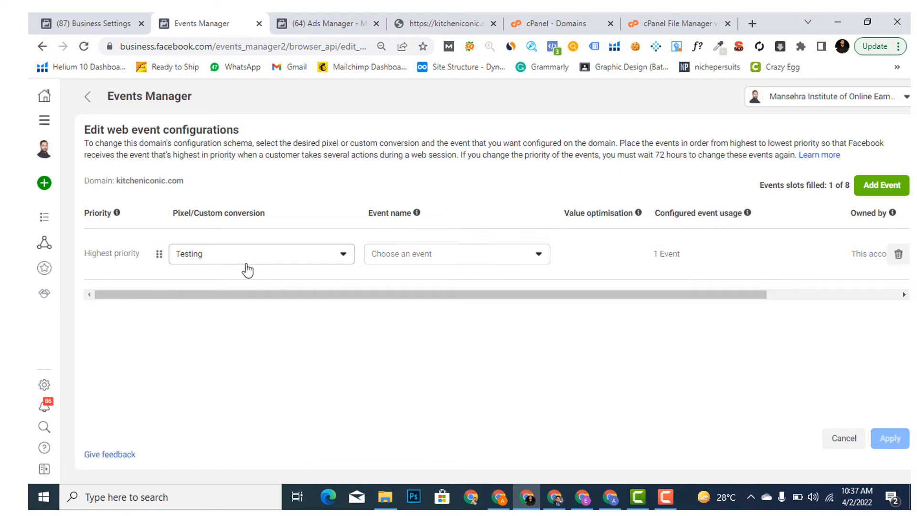
left_click(440, 260)
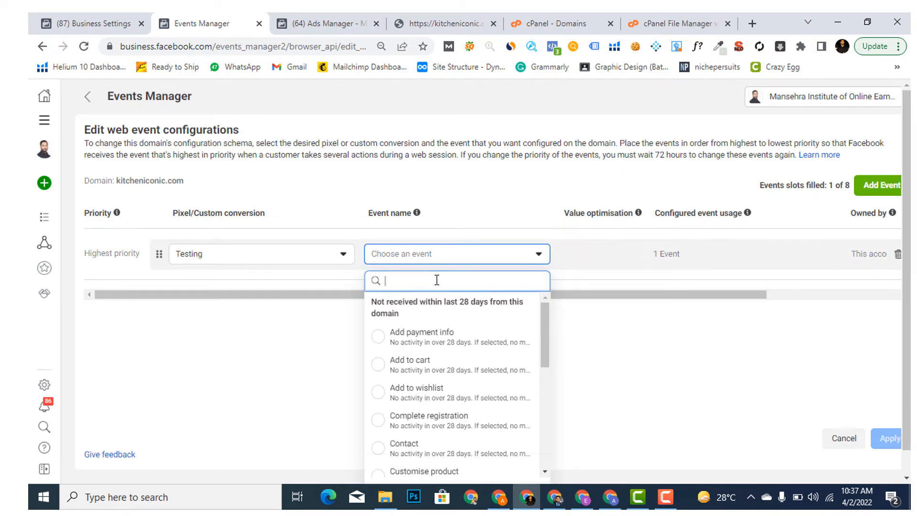
type("pur")
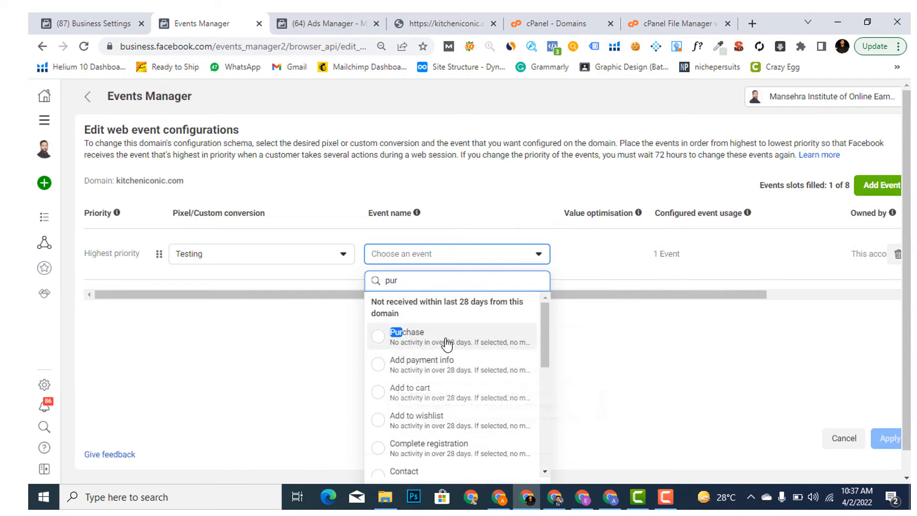
left_click(387, 342)
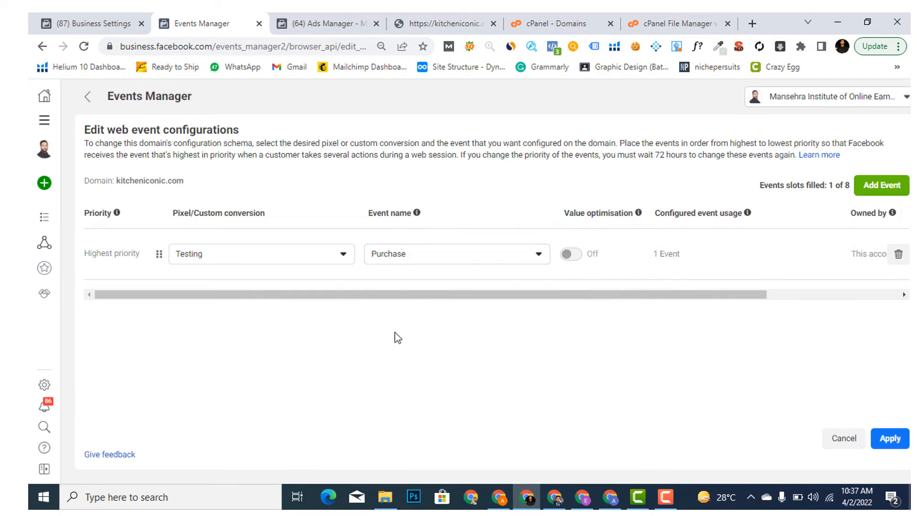
Add a second event row below Purchase with the Testing pixel and the Add to cart event.
left_click_drag(513, 295, 604, 295)
scroll(488, 273, "right", 1)
left_click(877, 190)
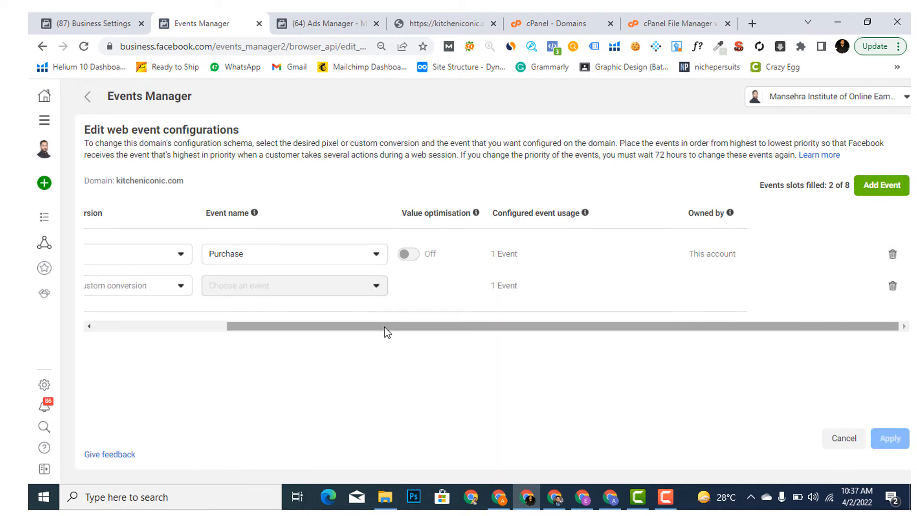
left_click_drag(345, 329, 99, 334)
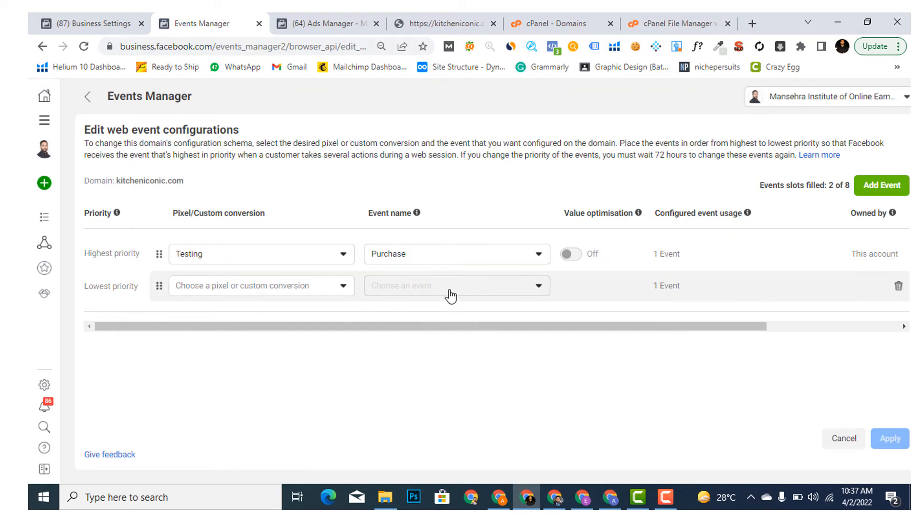
left_click(305, 297)
left_click(197, 400)
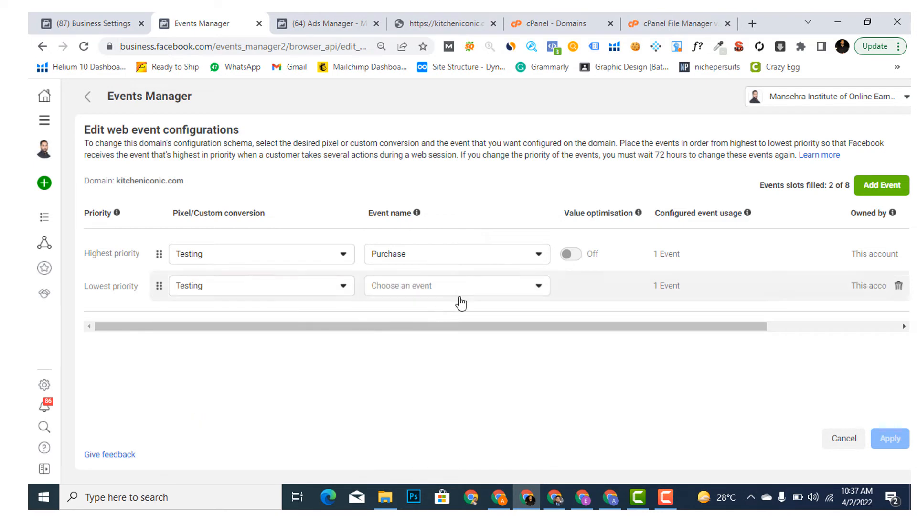
left_click(463, 296)
left_click(420, 399)
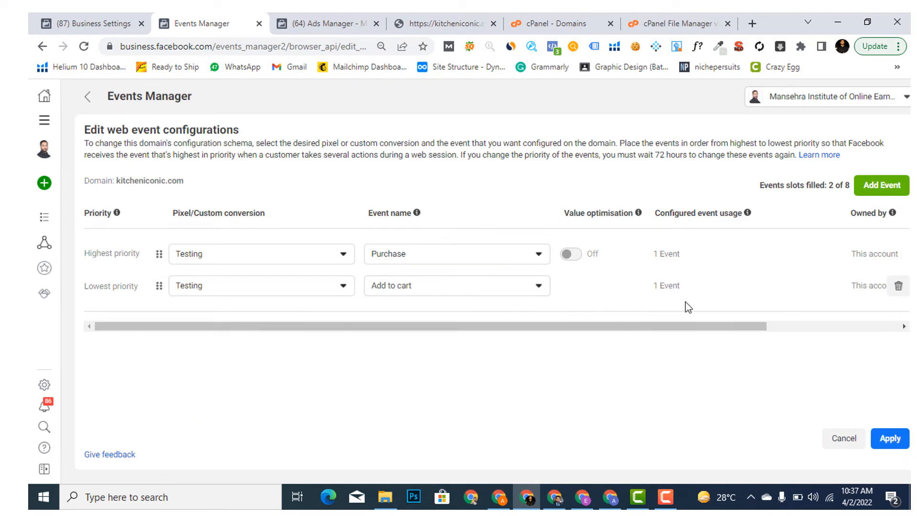
Add a third, lowest-priority event row with the Testing pixel and the View content event.
left_click(870, 192)
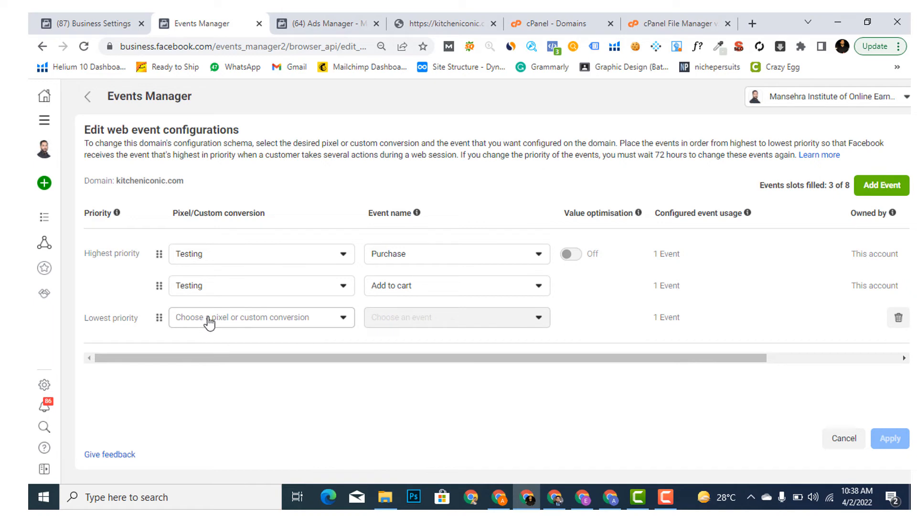
left_click(226, 319)
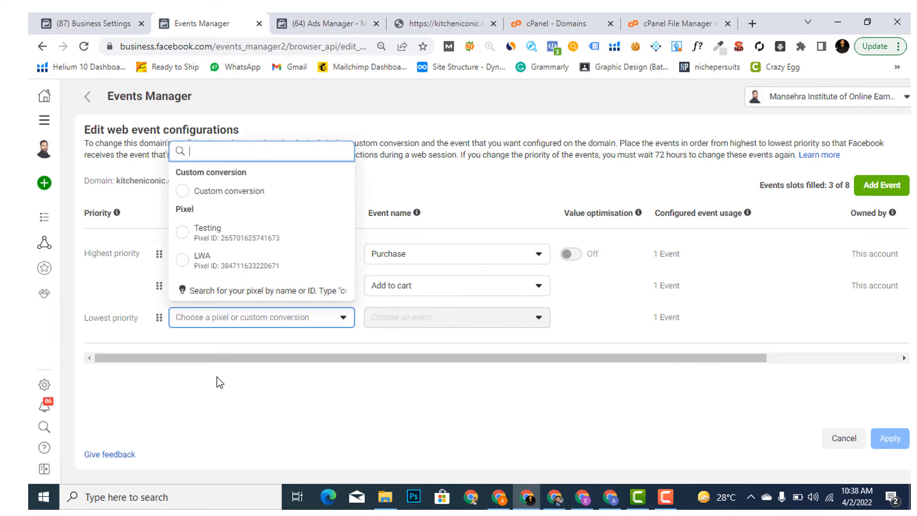
left_click(219, 241)
left_click(463, 319)
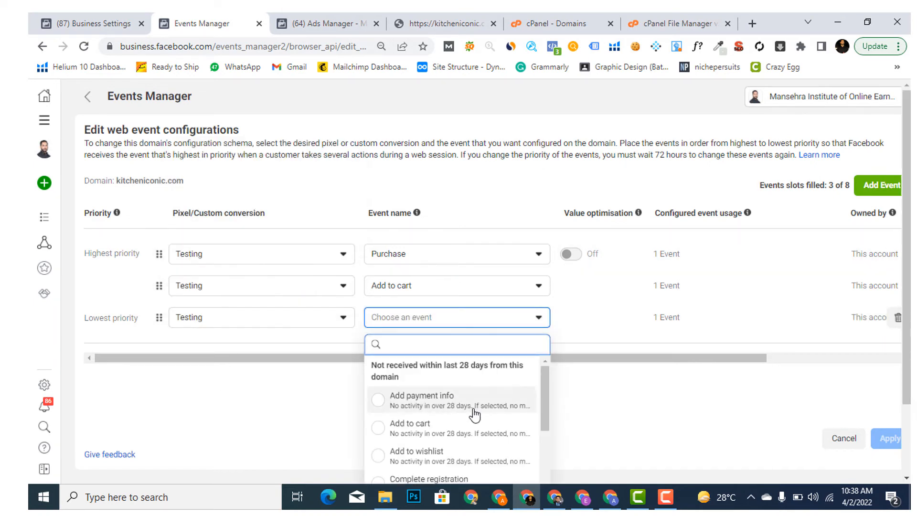
scroll(484, 422, "down", 5)
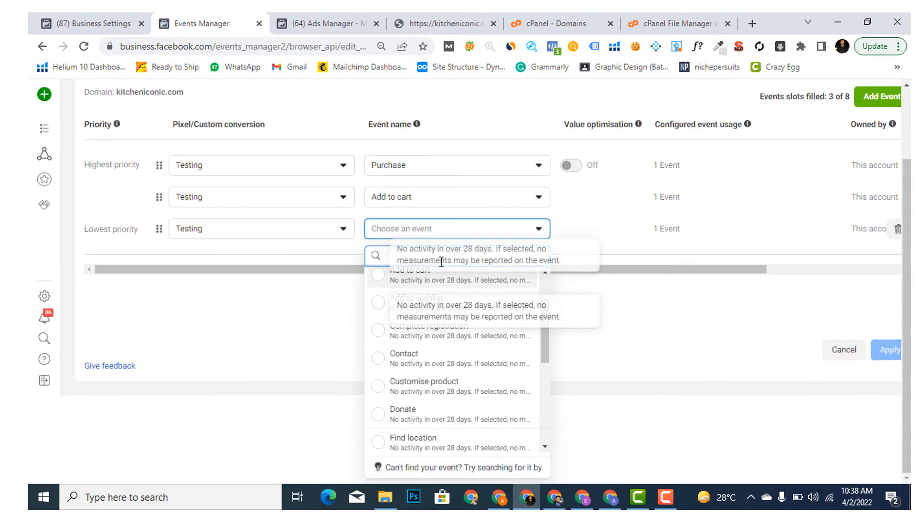
type("page view")
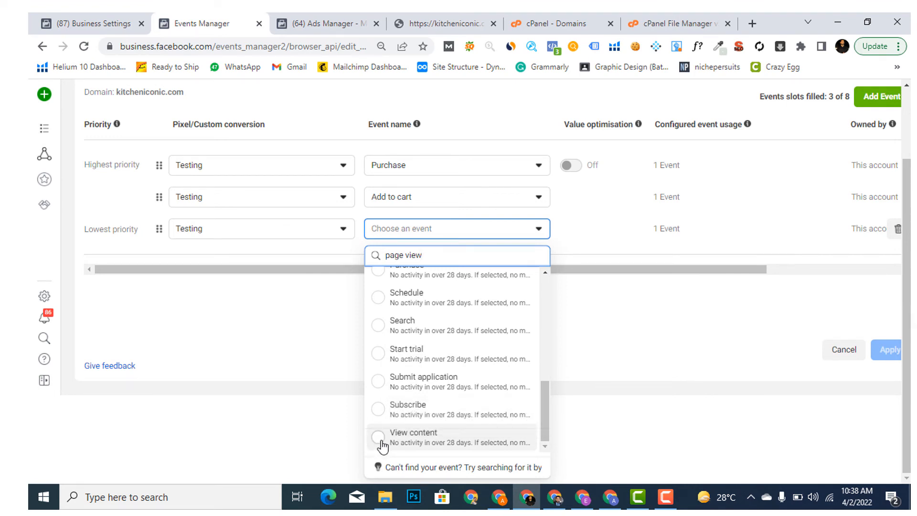
left_click(382, 445)
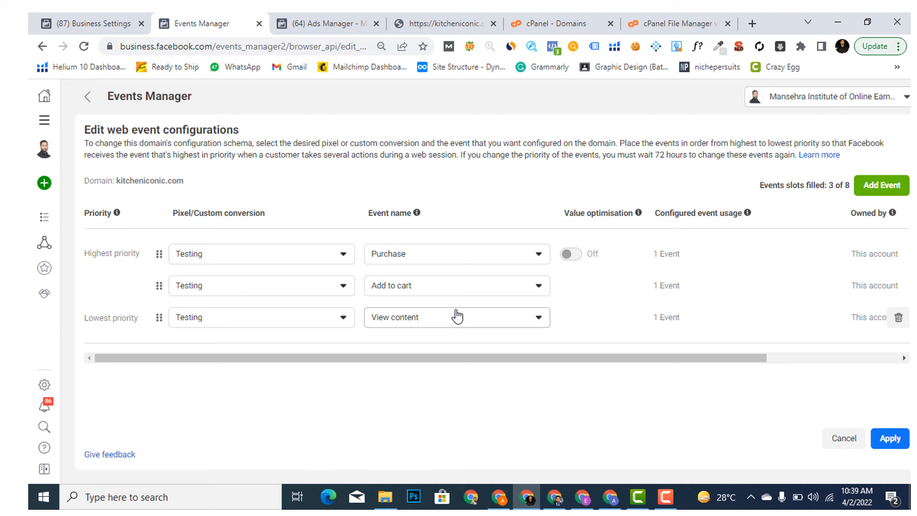
Apply and confirm the Purchase, Add to cart and View content configuration for kitcheniconic.com, and close the confirmation message.
left_click(888, 438)
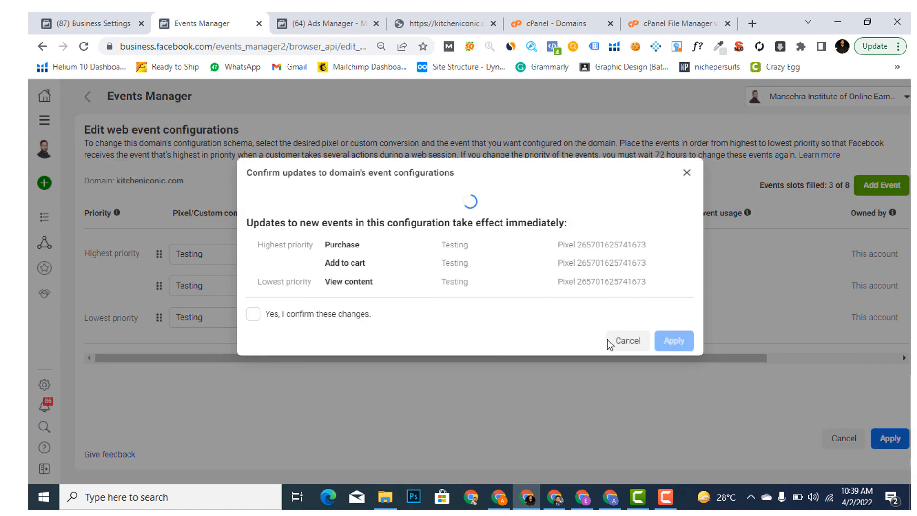
left_click(335, 314)
left_click(674, 341)
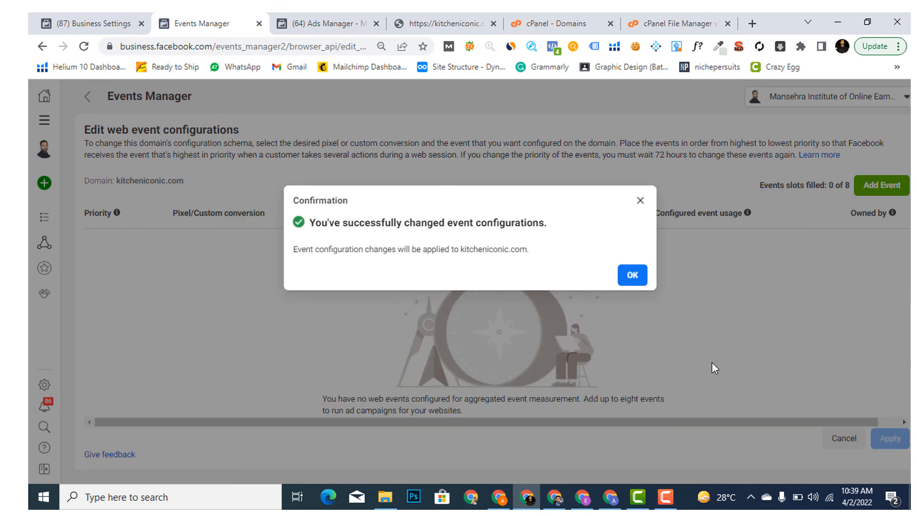
left_click(629, 276)
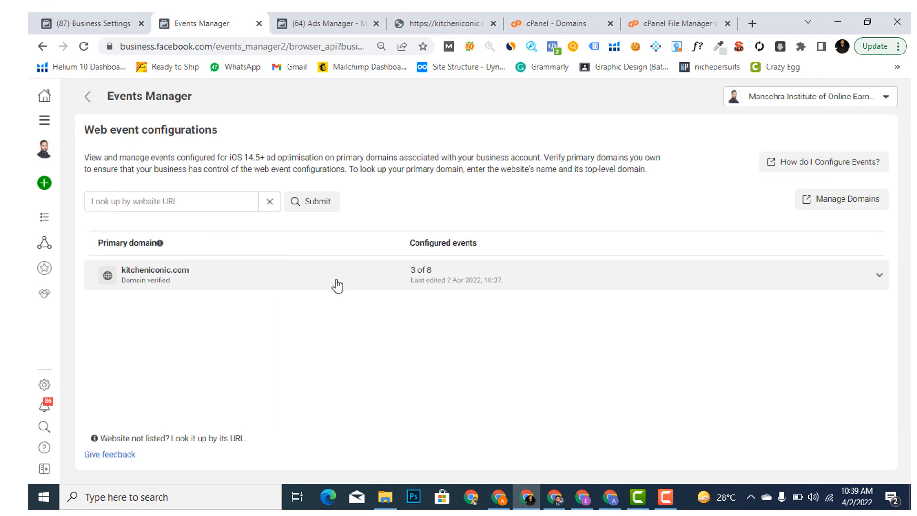
Return to the Testing pixel's overview and examine its aggregated event measurement list.
left_click(87, 101)
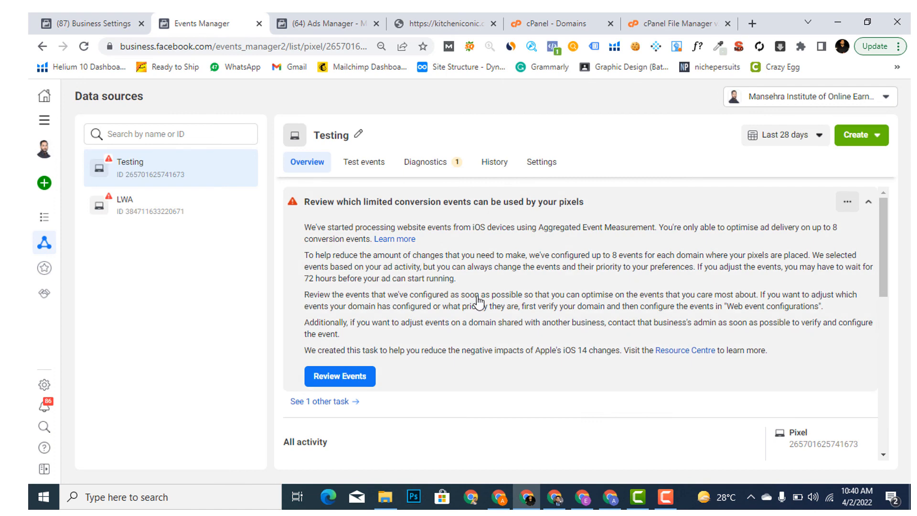
scroll(487, 305, "down", 5)
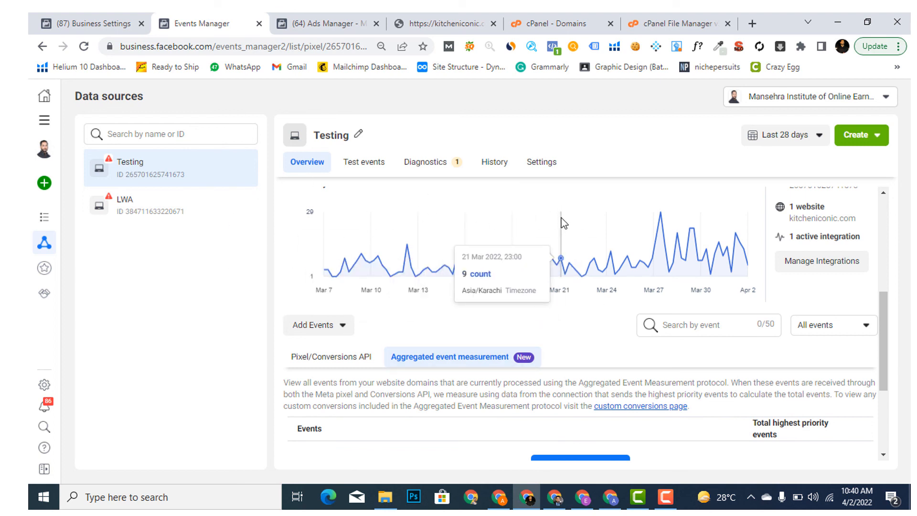
scroll(428, 378, "down", 3)
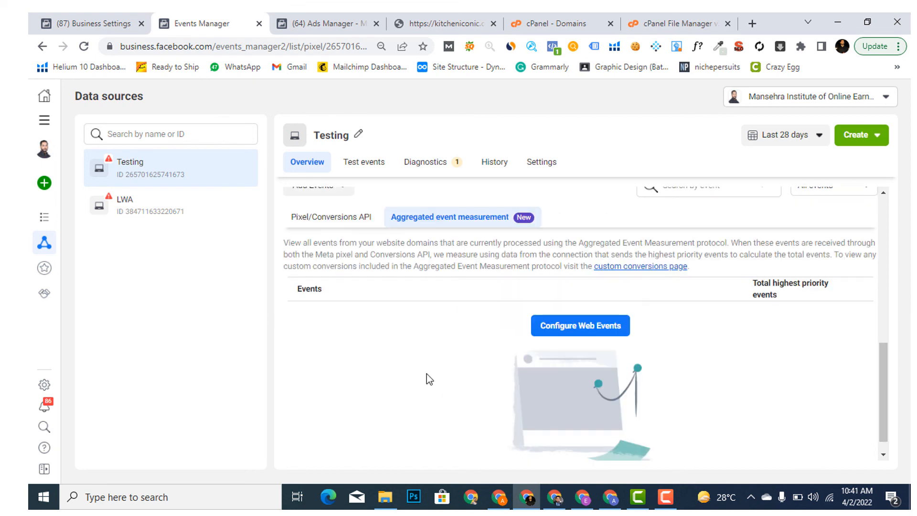